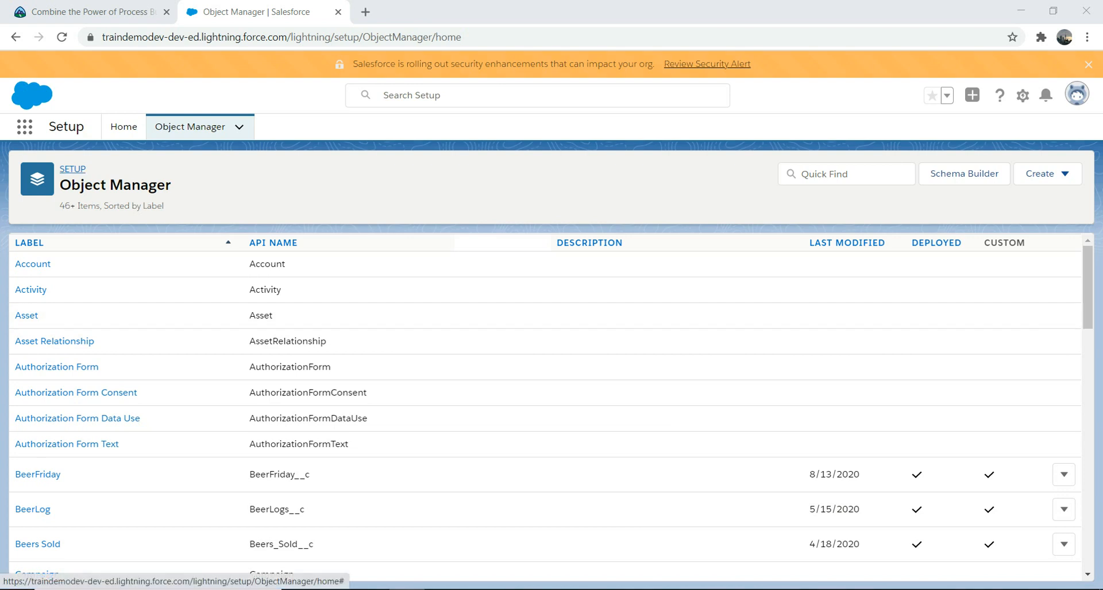
Step: Search Setup for "flow", open the Flows page and create a new Screen Flow
click(72, 169)
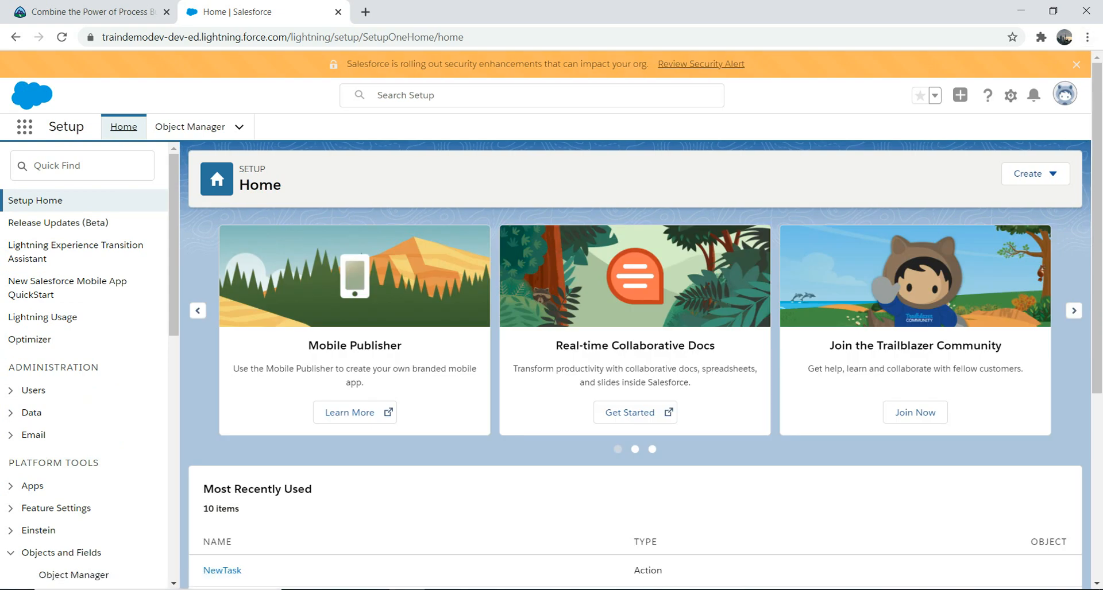
click(1010, 96)
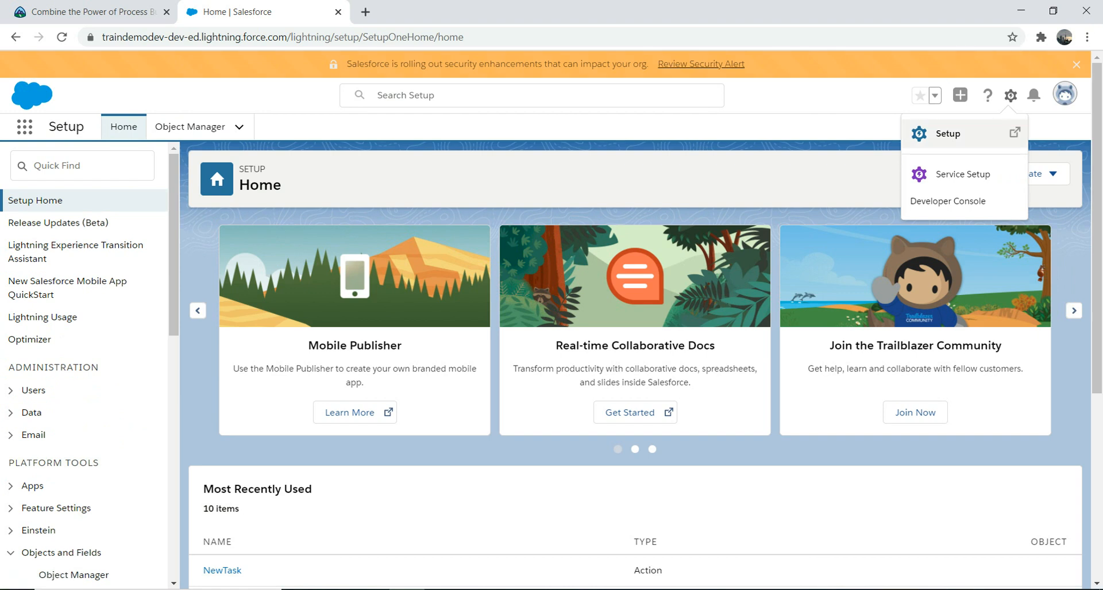
click(82, 166)
text(flow)
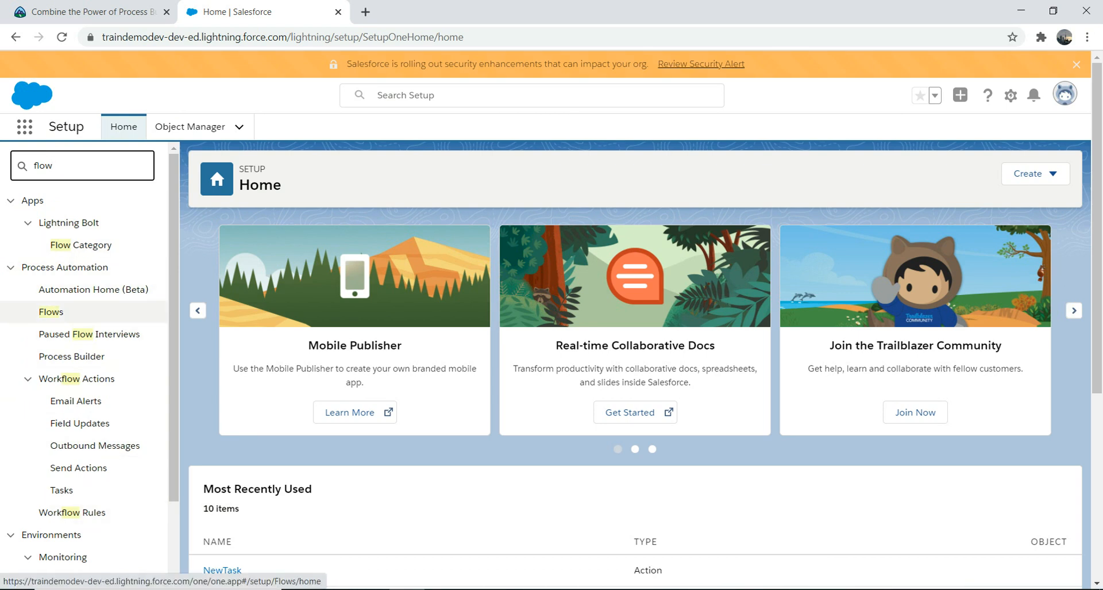
click(51, 312)
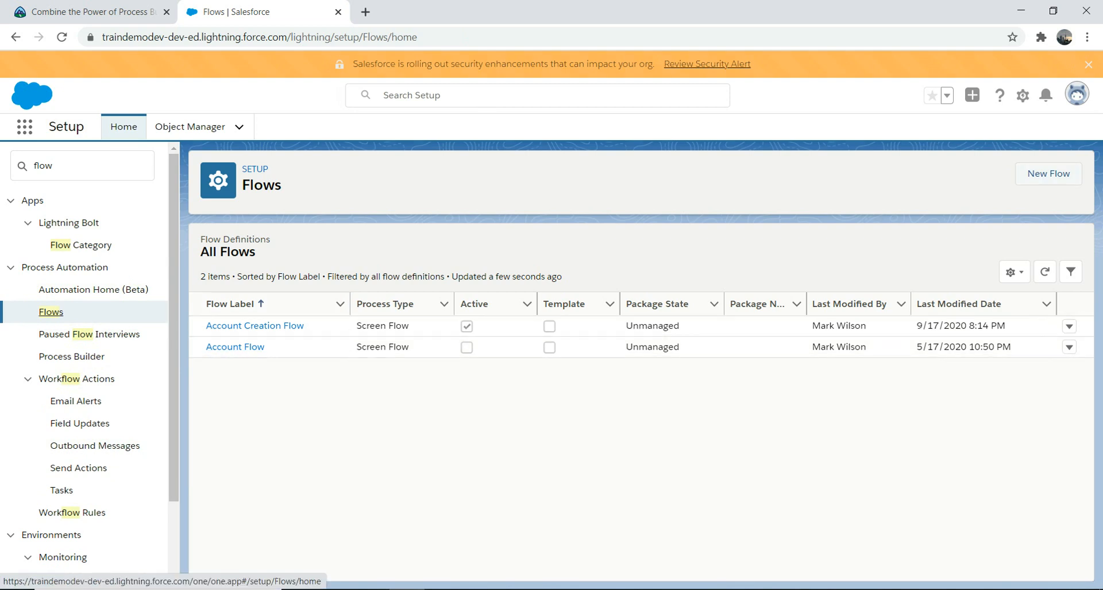
click(1048, 174)
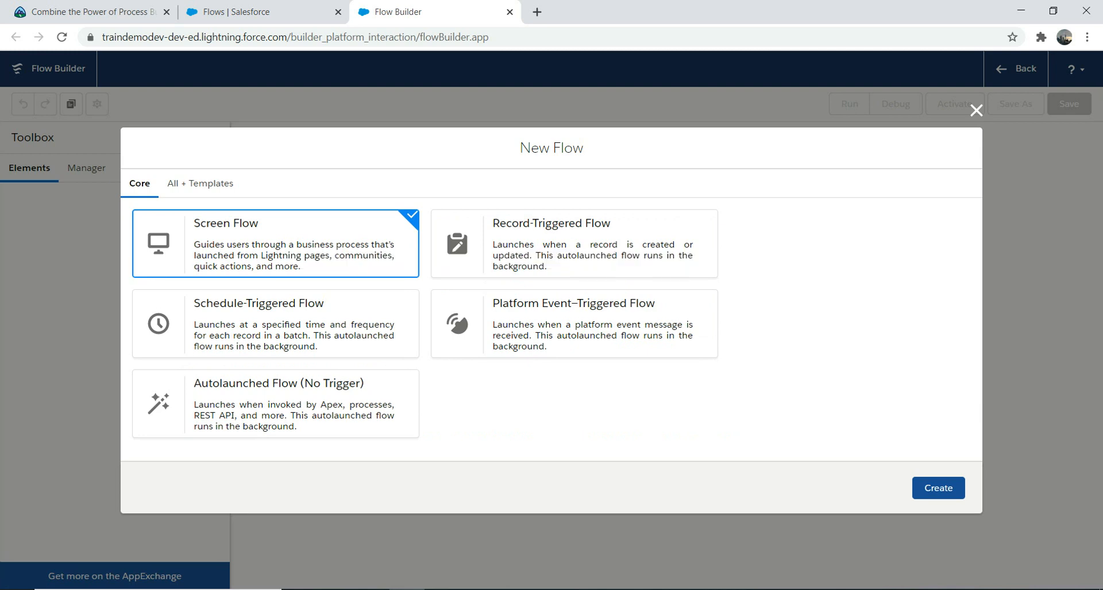
click(938, 488)
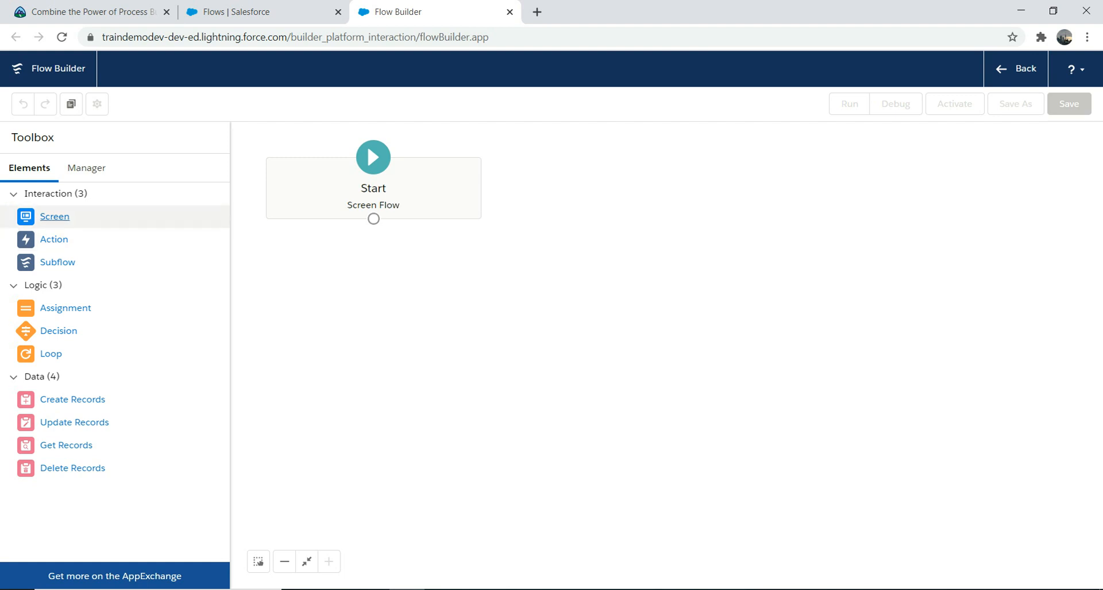
Step: Place a Screen element on the flow canvas and look through its available input and display components
drag(54, 217, 713, 202)
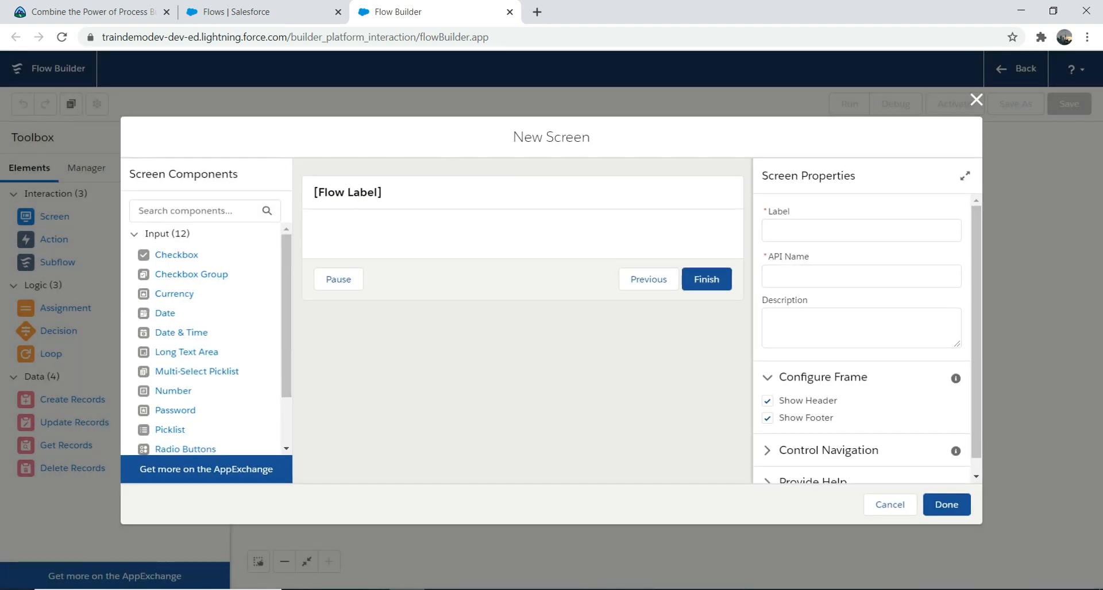
click(523, 279)
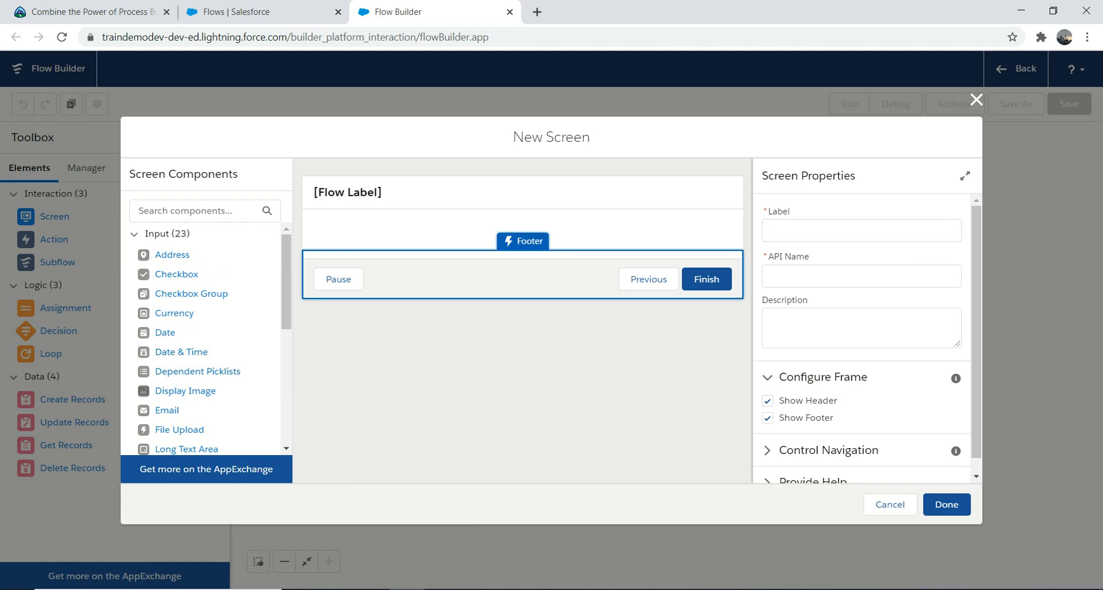
scroll(204, 339, down, 4)
drag(286, 368, 286, 366)
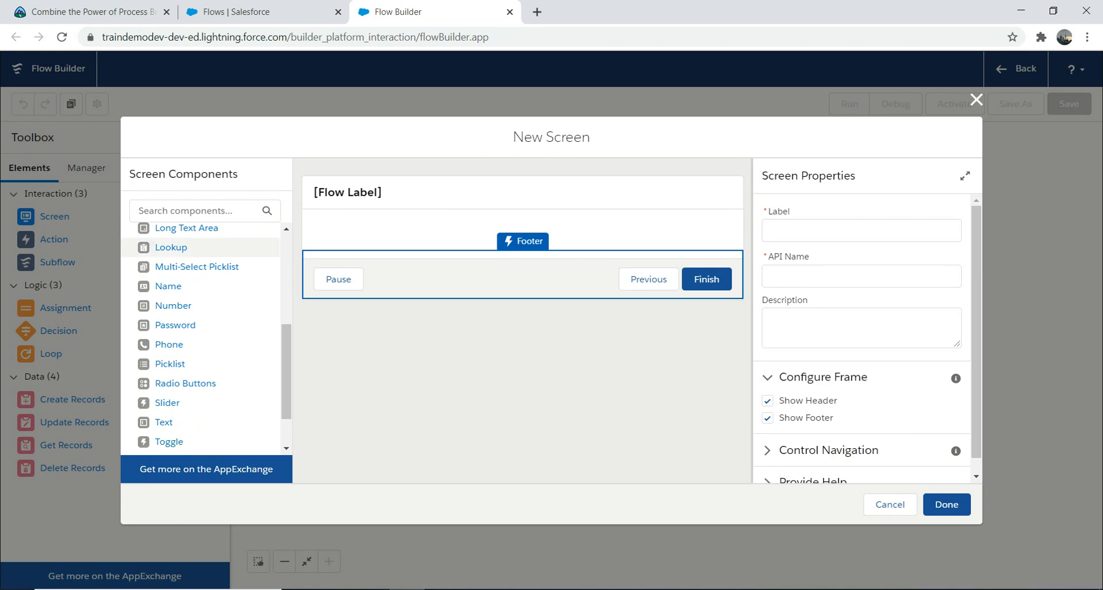
scroll(206, 339, up, 2)
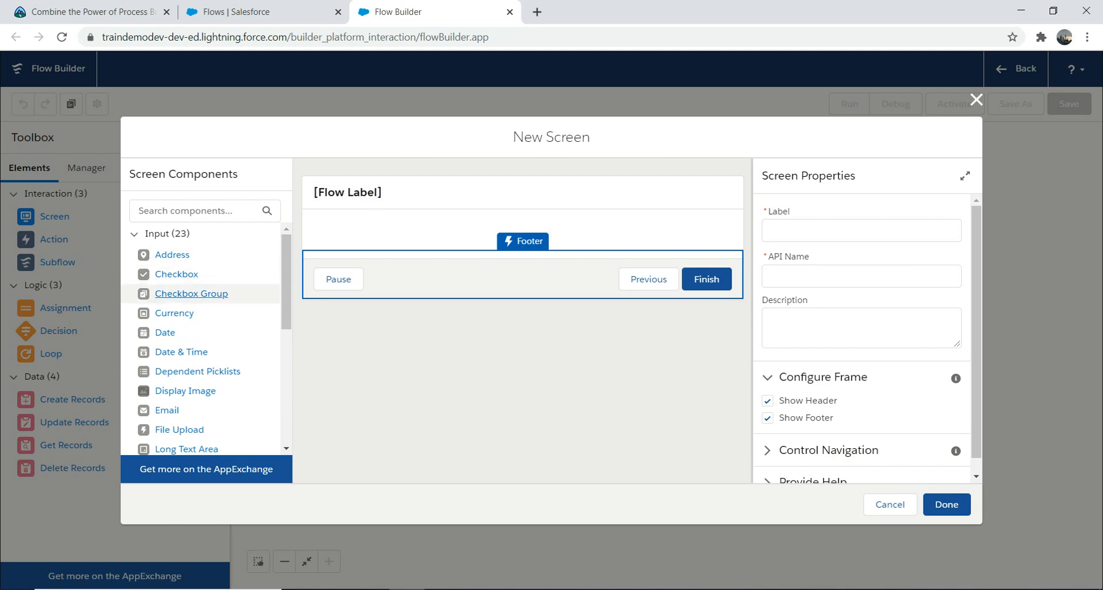
scroll(201, 270, down, 1)
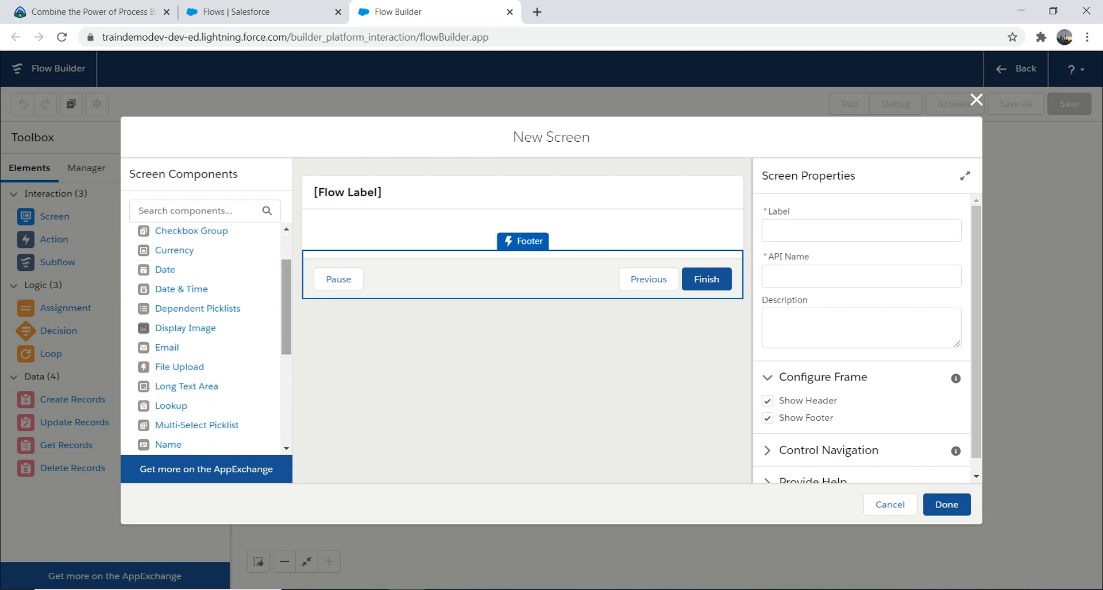
scroll(206, 339, down, 1)
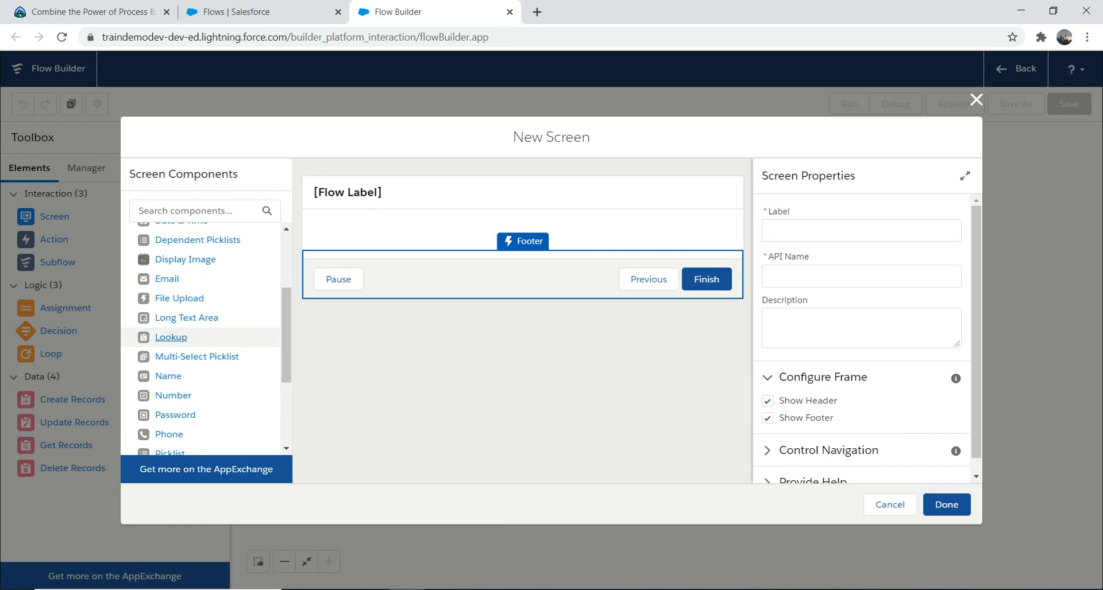
scroll(201, 345, down, 2)
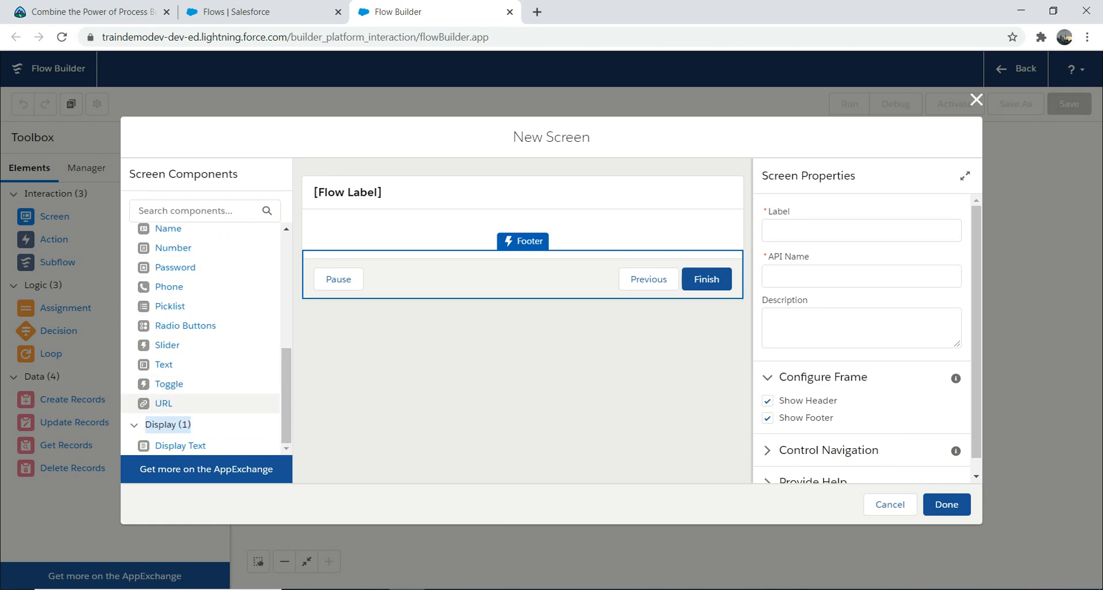
Step: Add a Text component to the screen and examine its component visibility and input validation settings
drag(164, 365, 431, 236)
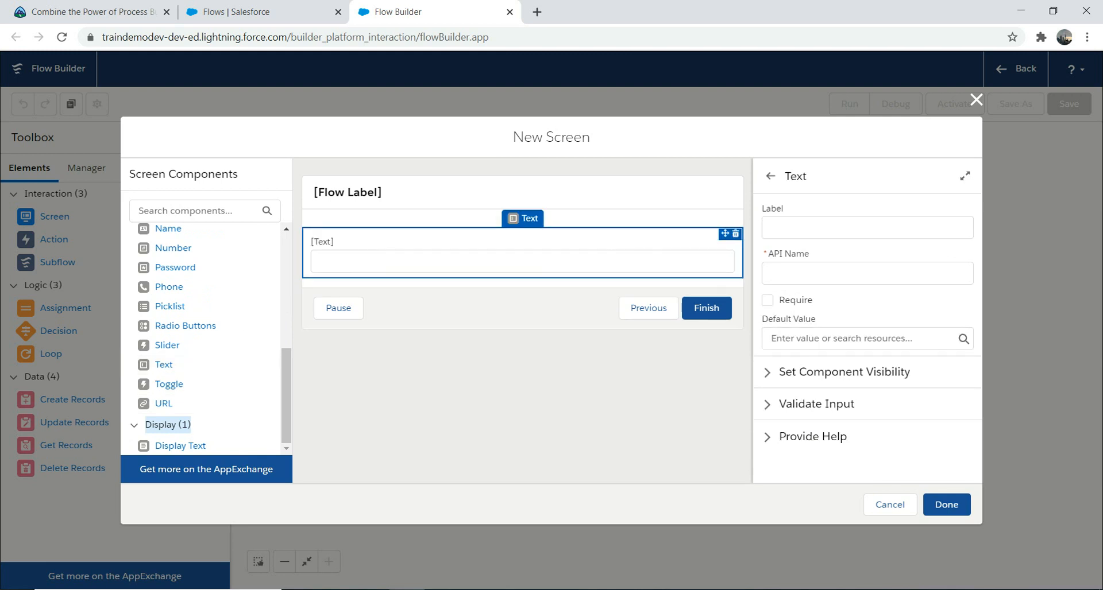
click(867, 228)
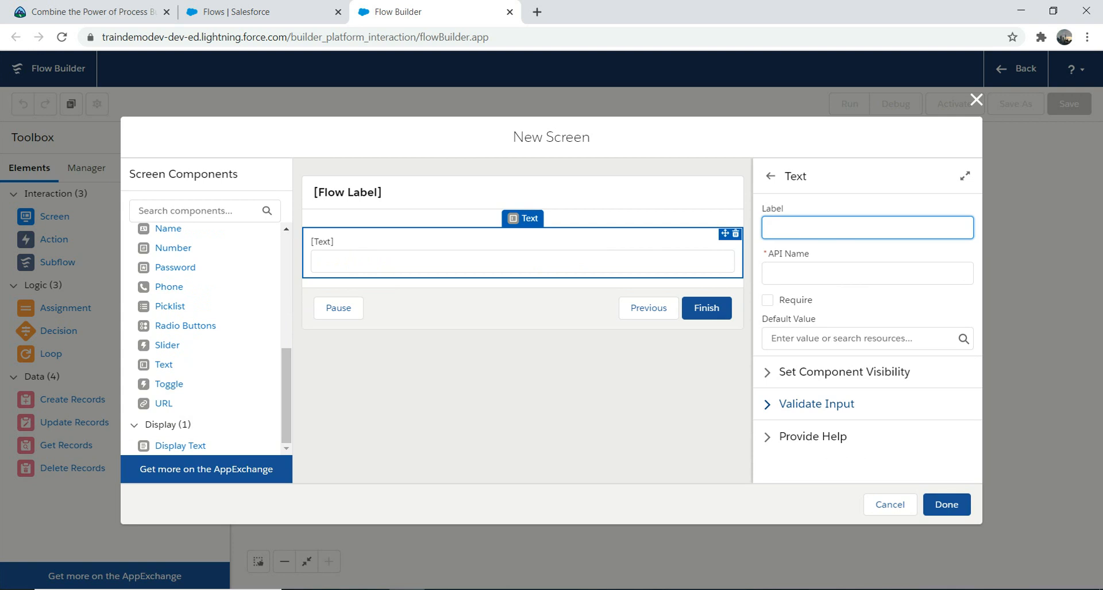
click(817, 404)
scroll(862, 339, down, 5)
drag(976, 404, 976, 284)
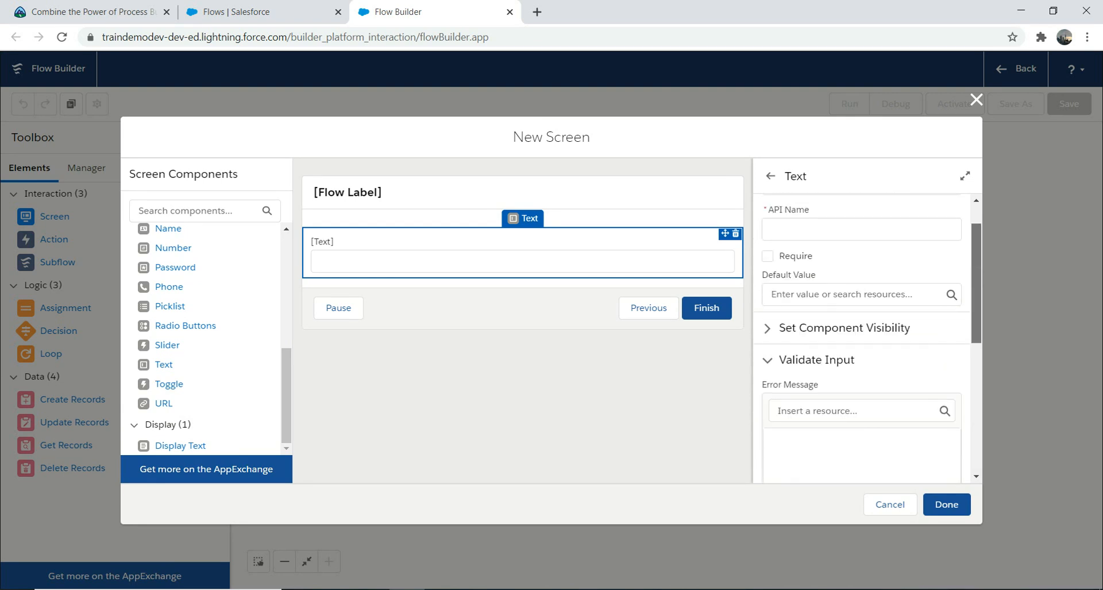
click(844, 328)
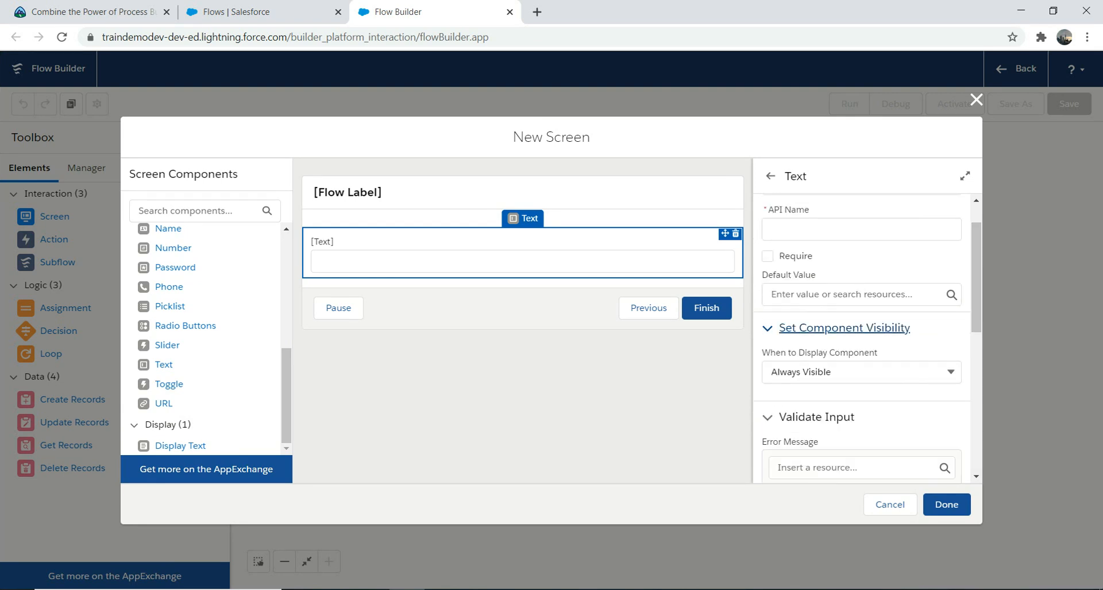
drag(976, 277, 976, 407)
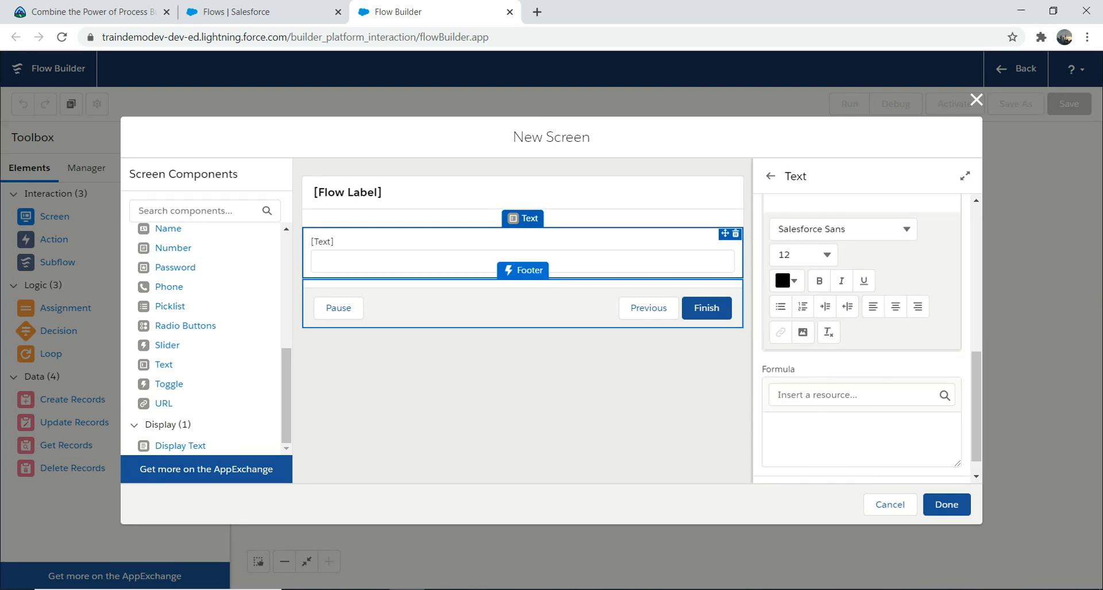
Step: Disable Previous and Pause in the screen's navigation controls, and cancel the new screen
click(523, 308)
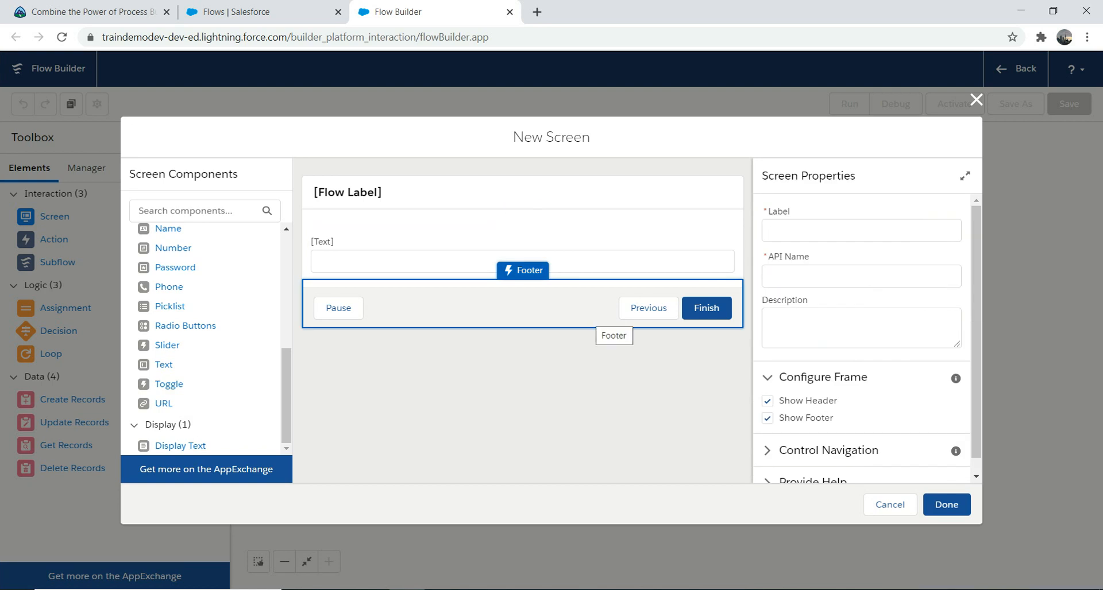
scroll(850, 436, down, 1)
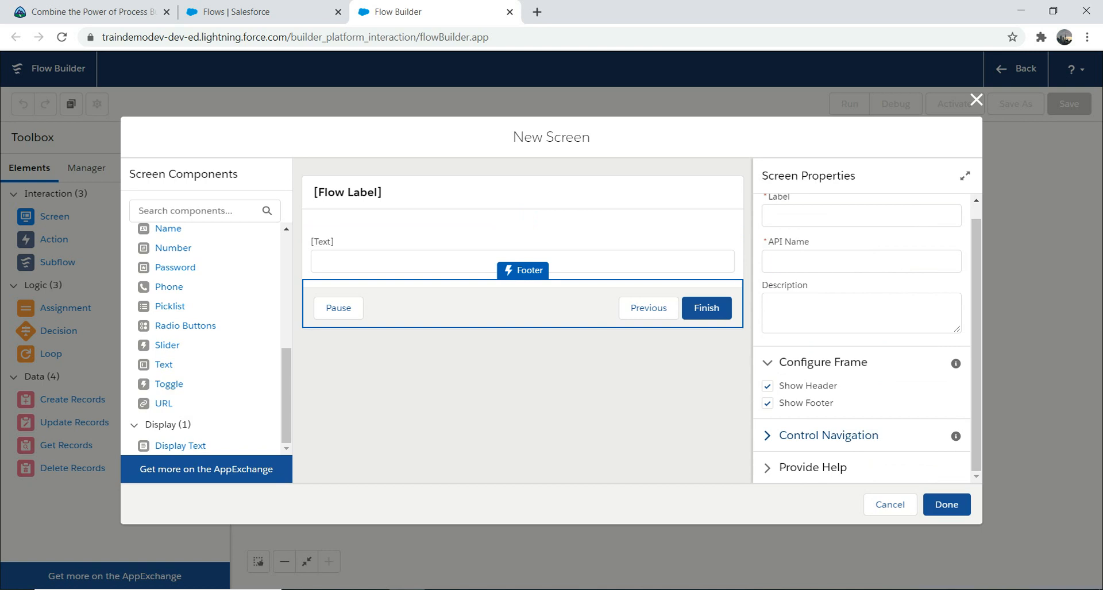
click(829, 435)
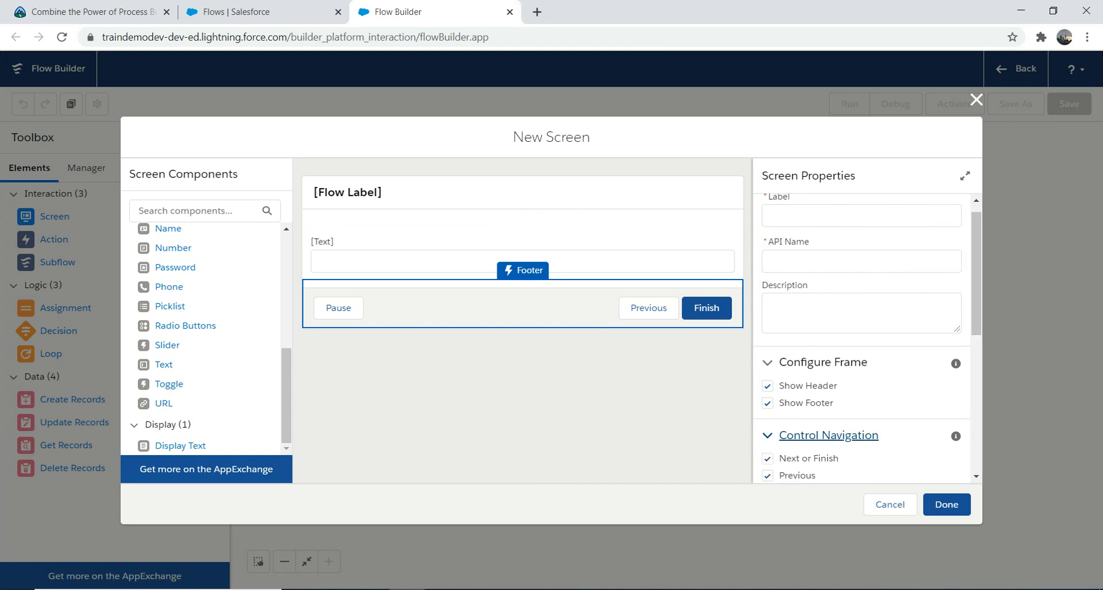
scroll(828, 435, down, 1)
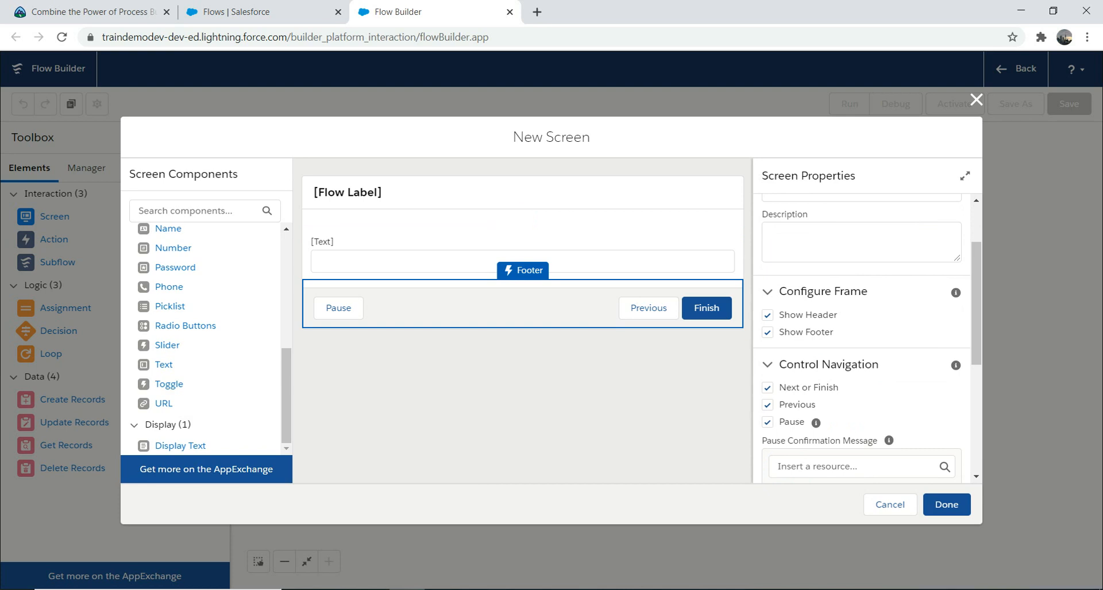
click(767, 405)
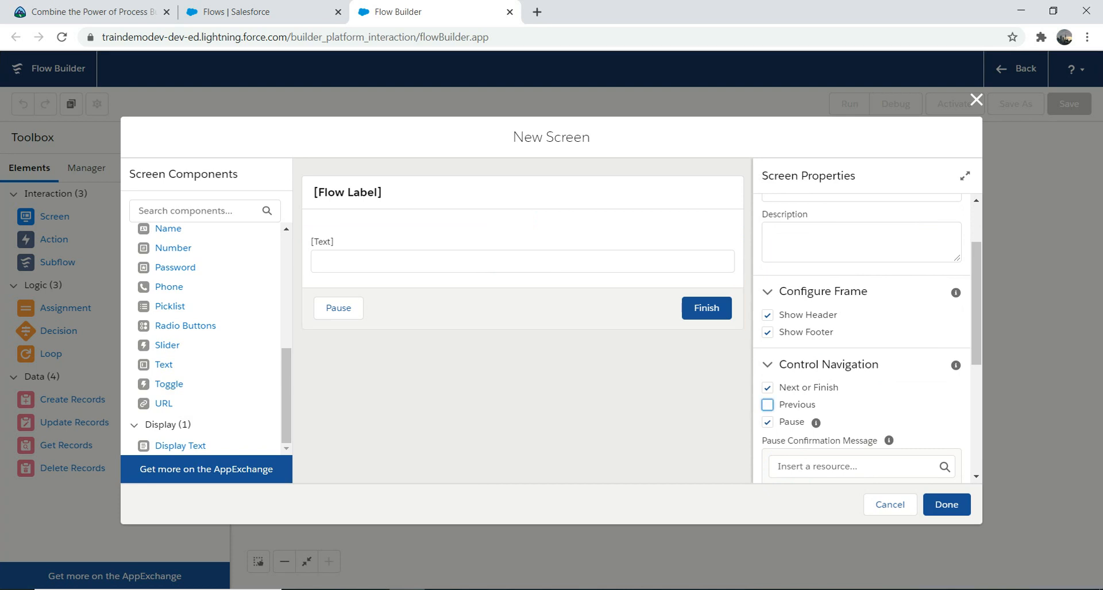
click(768, 422)
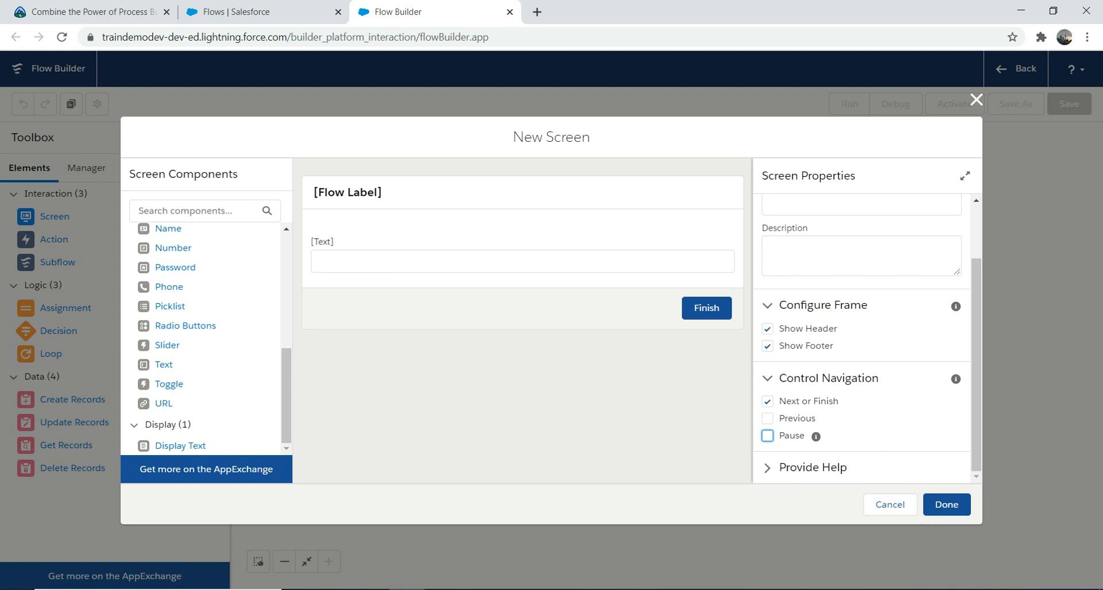
click(889, 505)
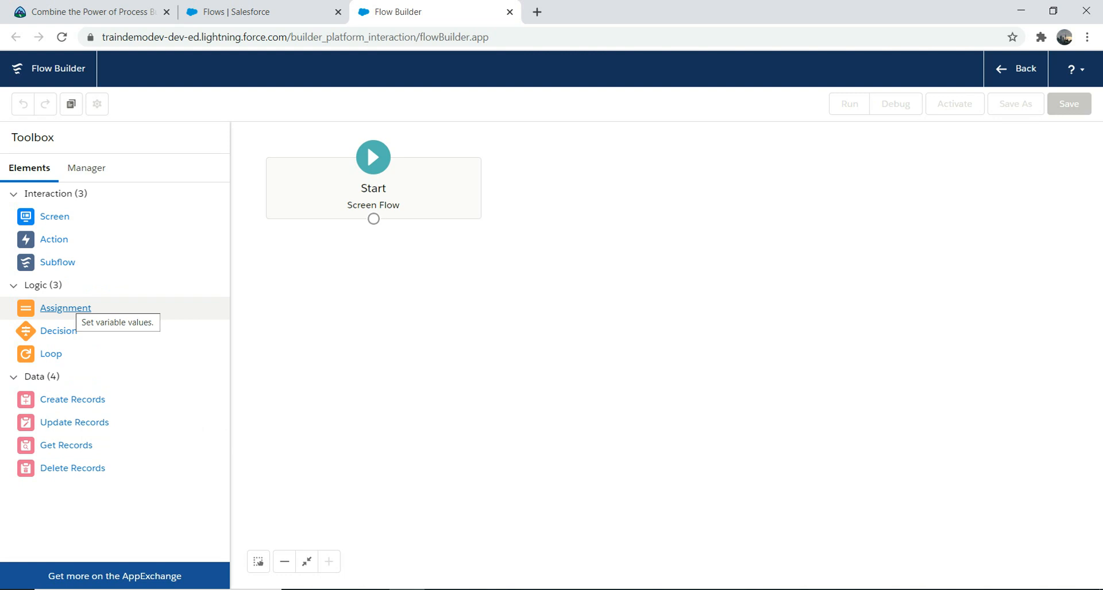
Step: Examine the settings of new Assignment, Decision and Loop elements on the canvas, closing each one without saving
drag(26, 308, 692, 226)
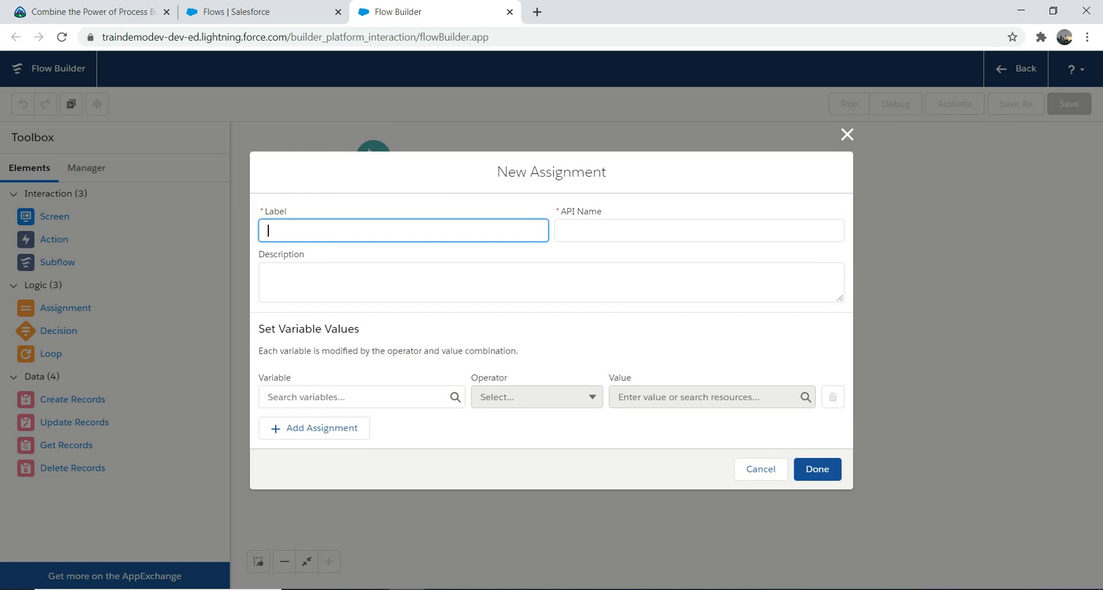
click(847, 135)
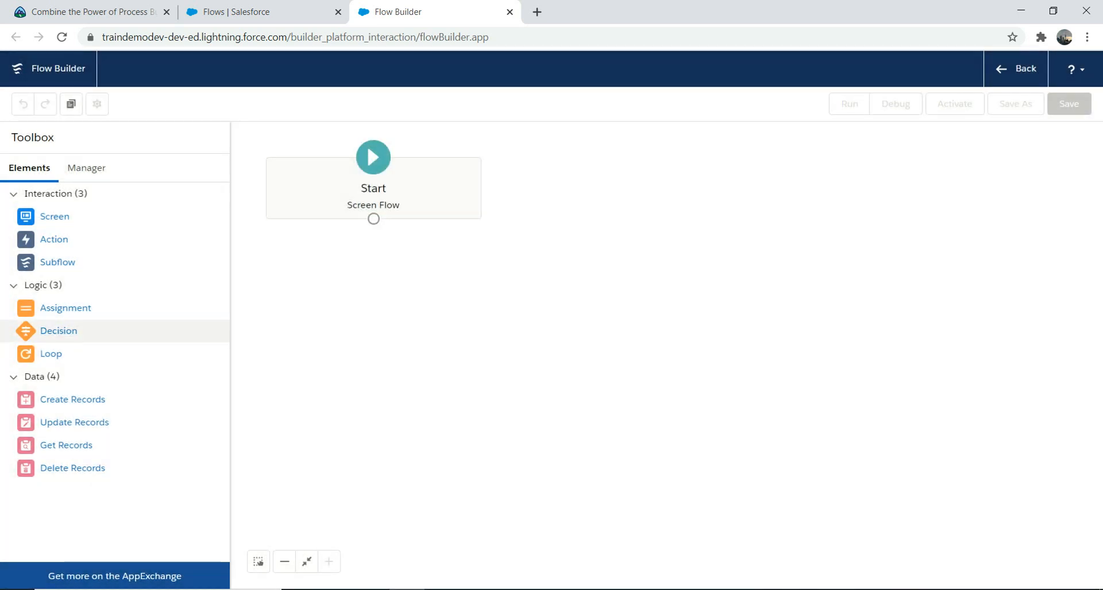
drag(58, 331, 604, 359)
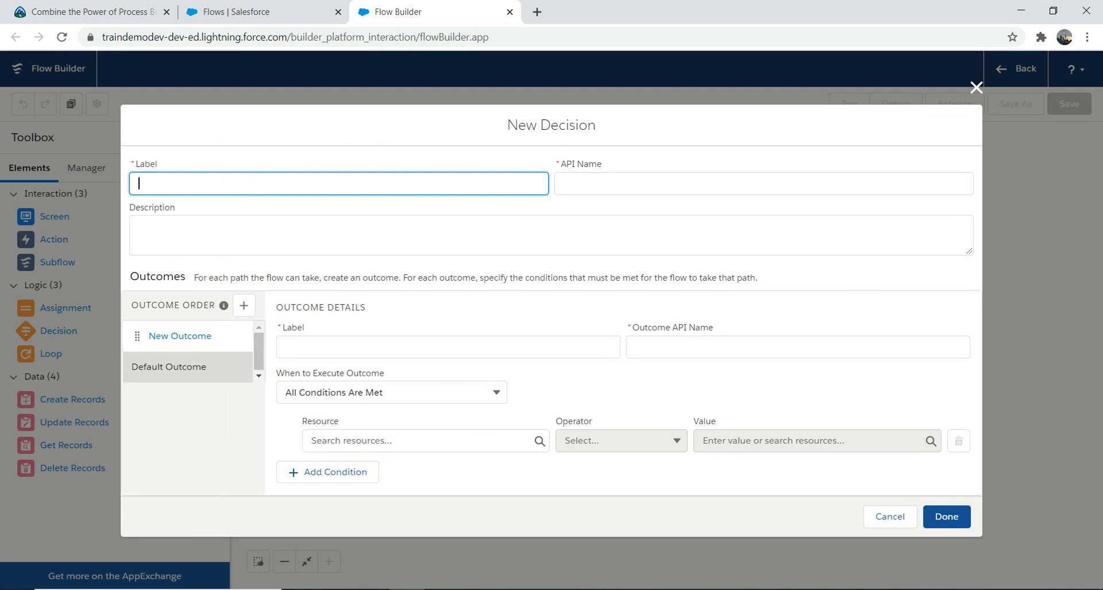
click(976, 87)
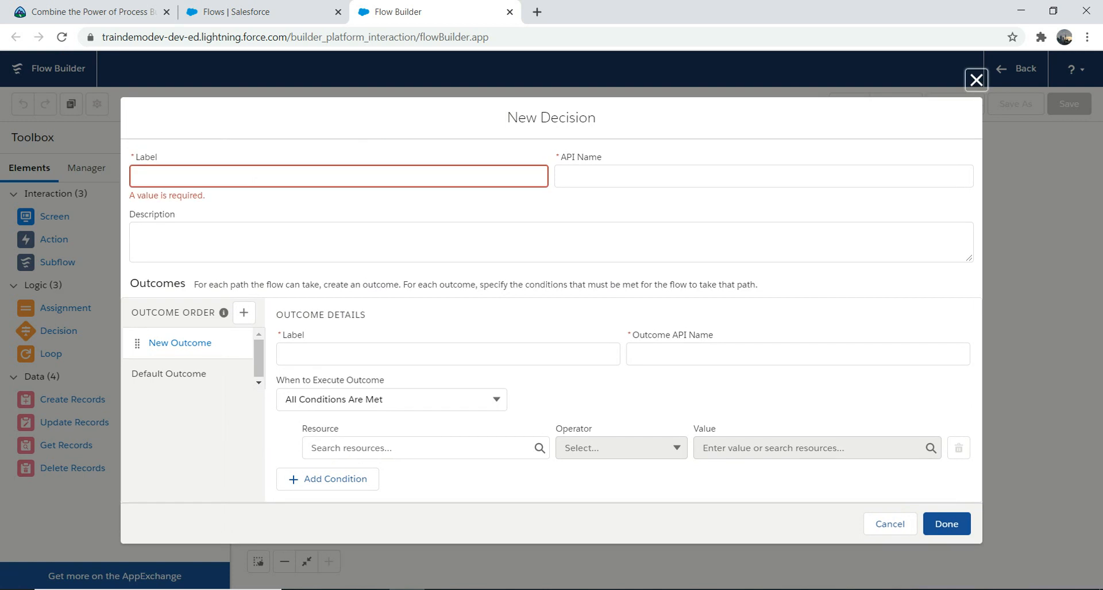
drag(51, 353, 769, 265)
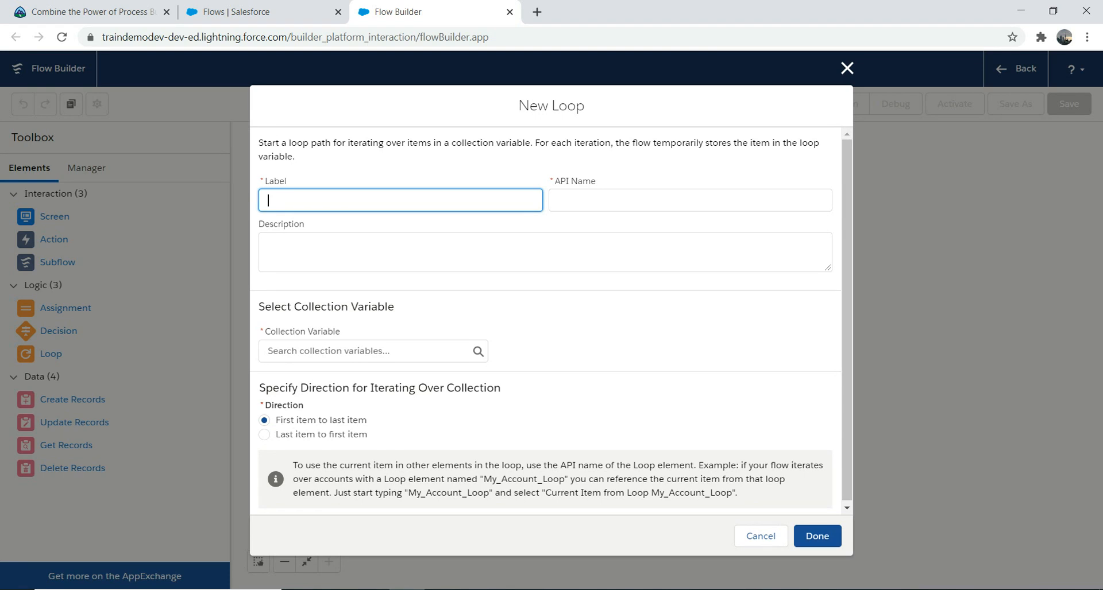
click(847, 68)
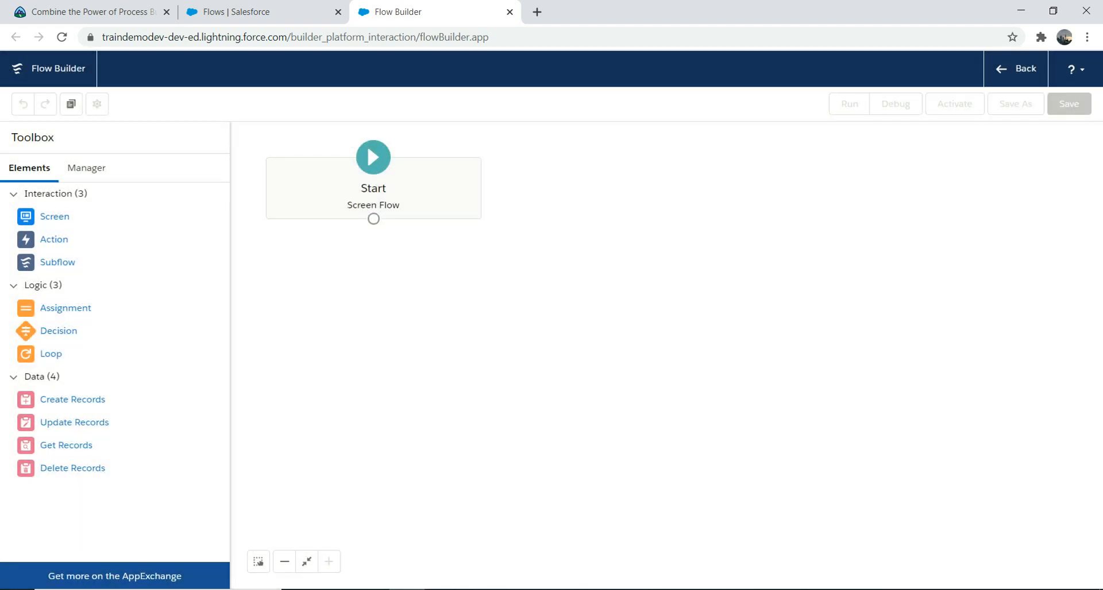
Step: Examine the settings of new Create Records and Update Records elements, closing each one without saving
drag(72, 399, 597, 325)
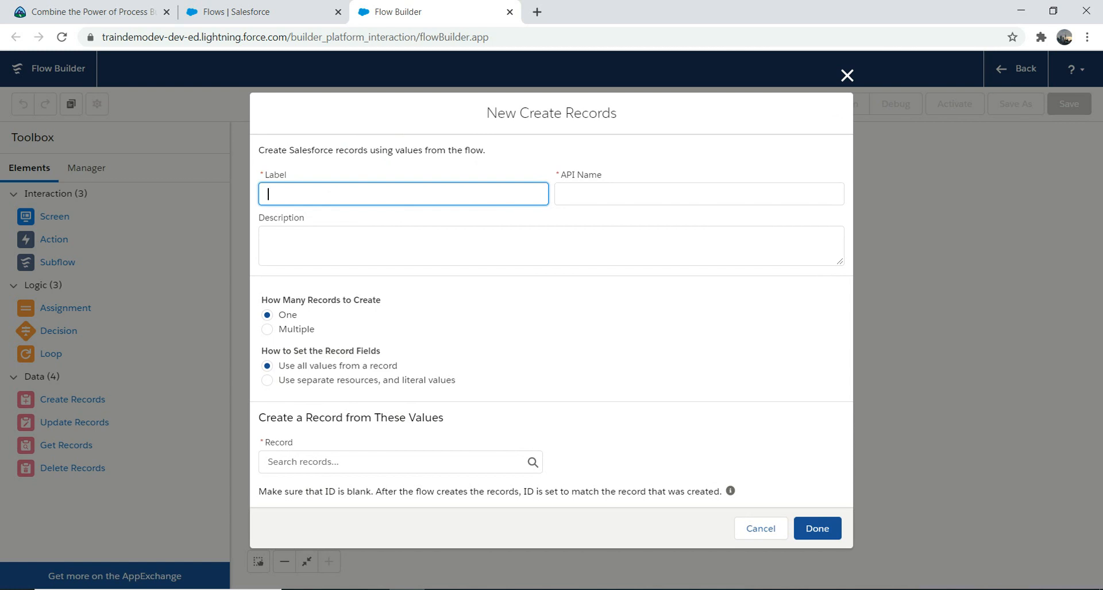
click(847, 75)
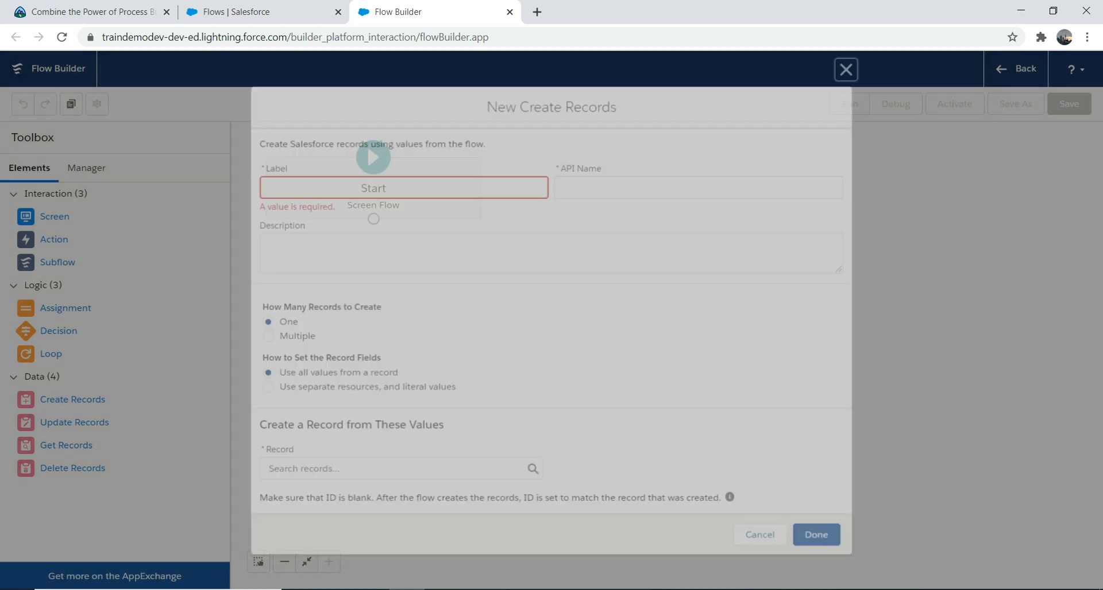
drag(74, 422, 516, 331)
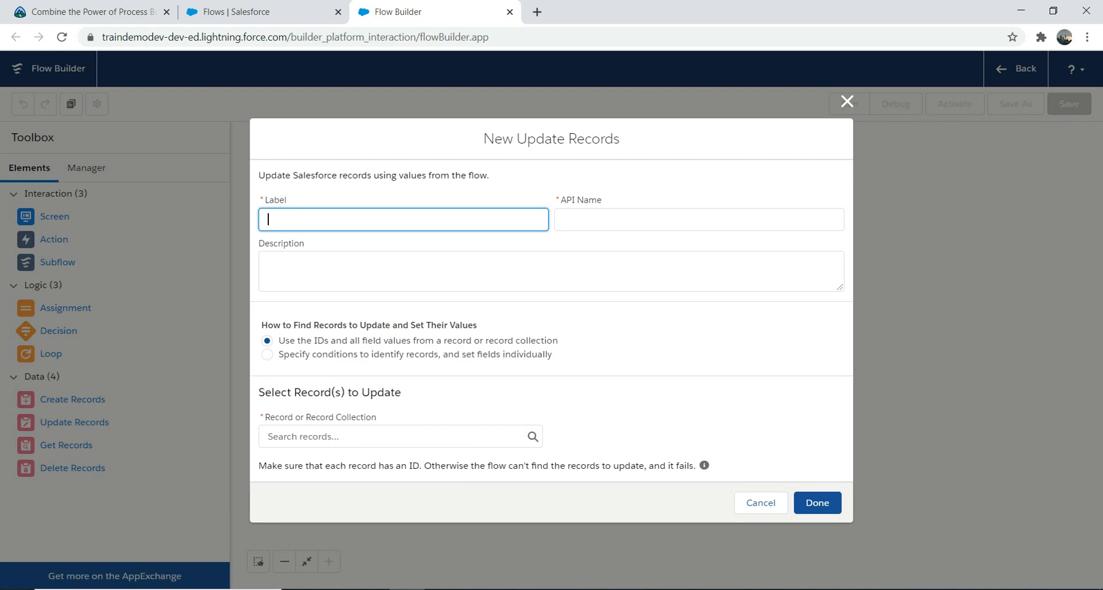
click(847, 102)
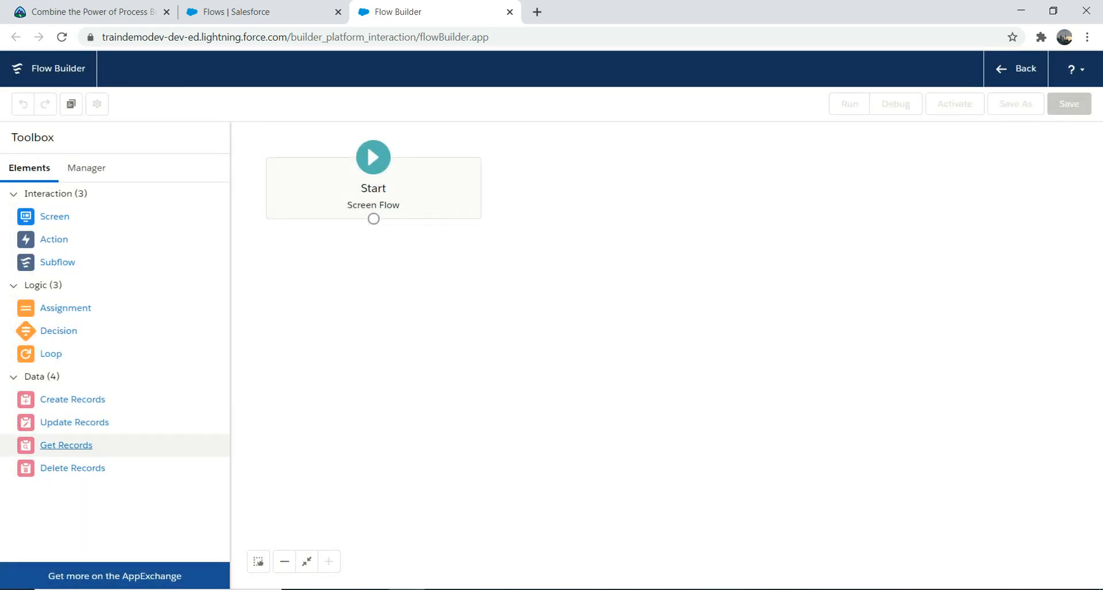
Step: Examine the settings of new Get Records, Delete Records and Action elements, closing each one without saving
drag(66, 445, 624, 322)
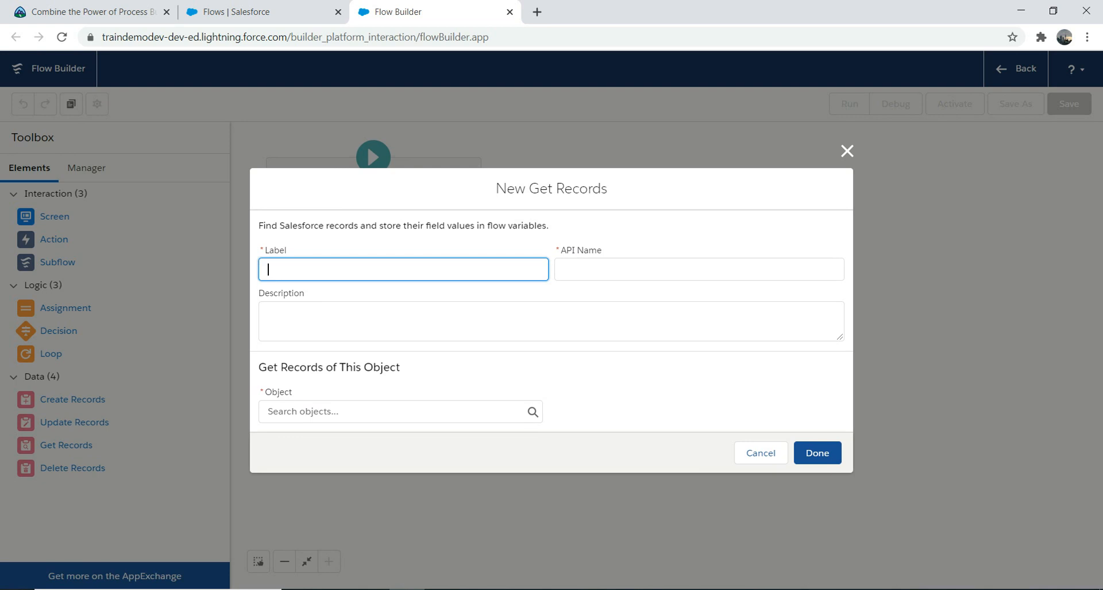
key(Escape)
drag(72, 468, 661, 274)
key(Escape)
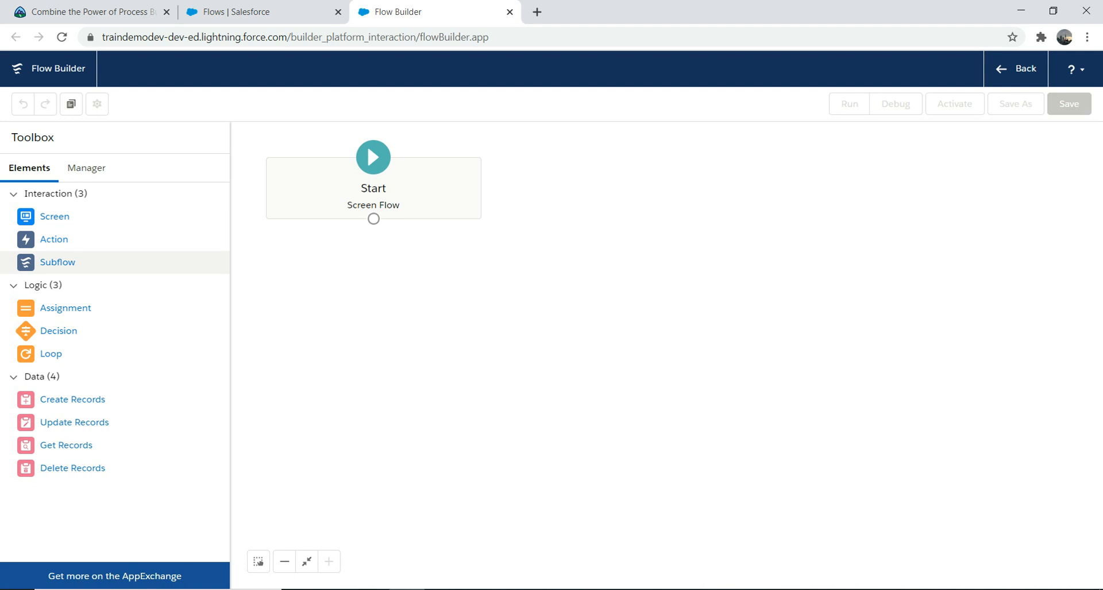
drag(54, 239, 617, 283)
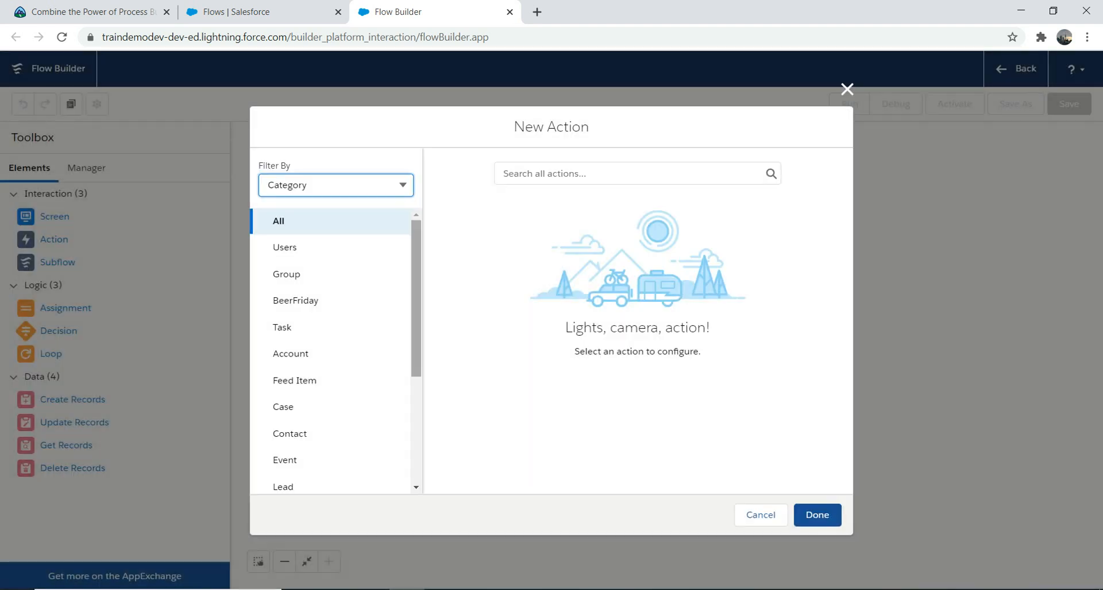
key(Escape)
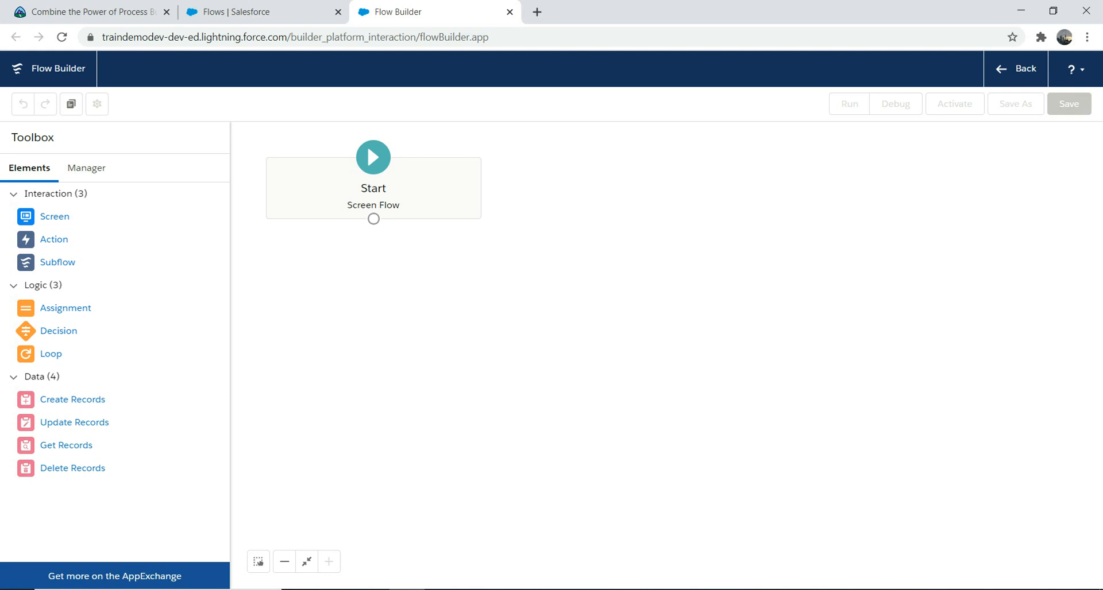
Step: Open the existing Account Creation Flow from the Flows list and examine its Account Section screen without changing it
click(262, 12)
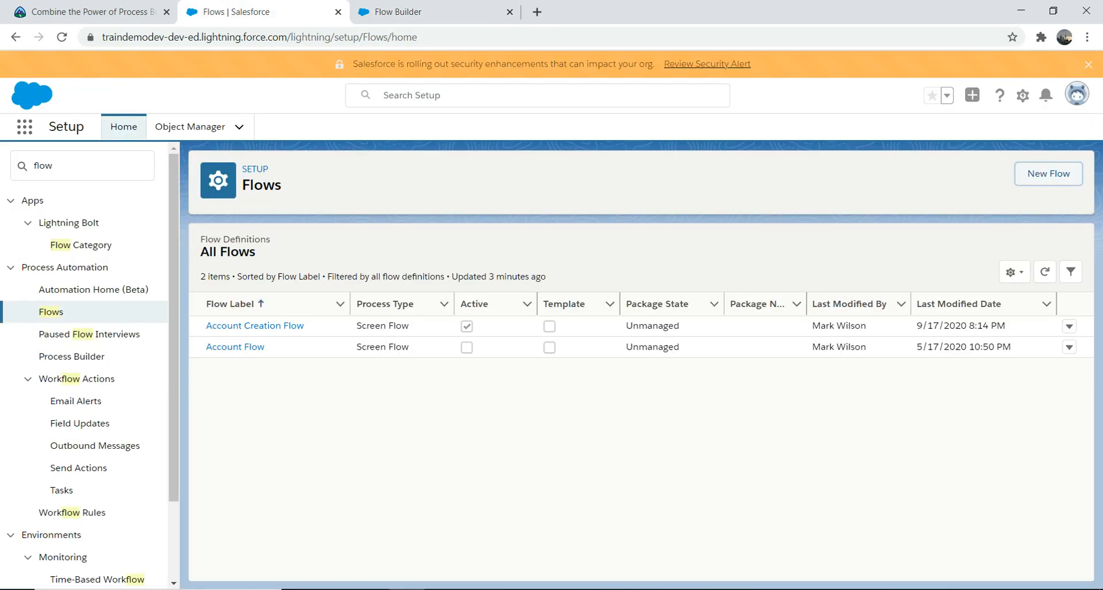
click(255, 326)
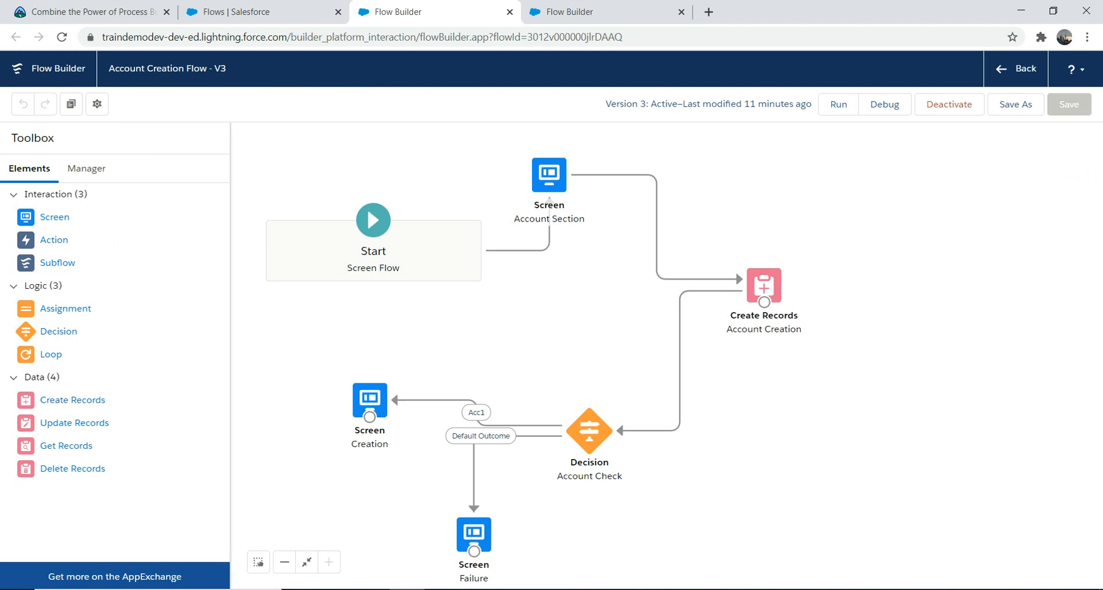
double_click(549, 177)
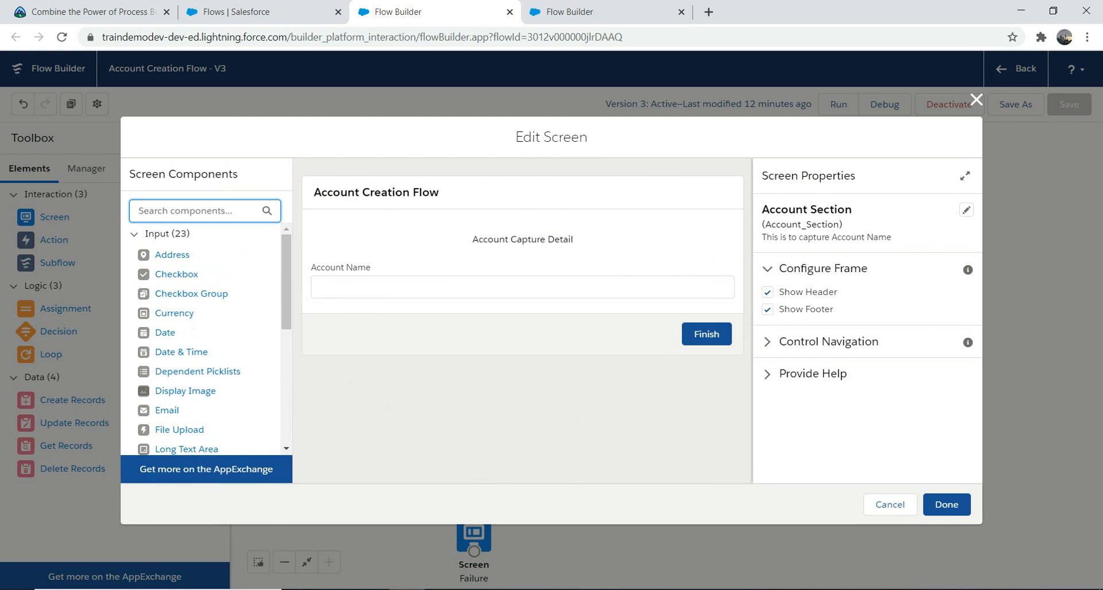
click(976, 99)
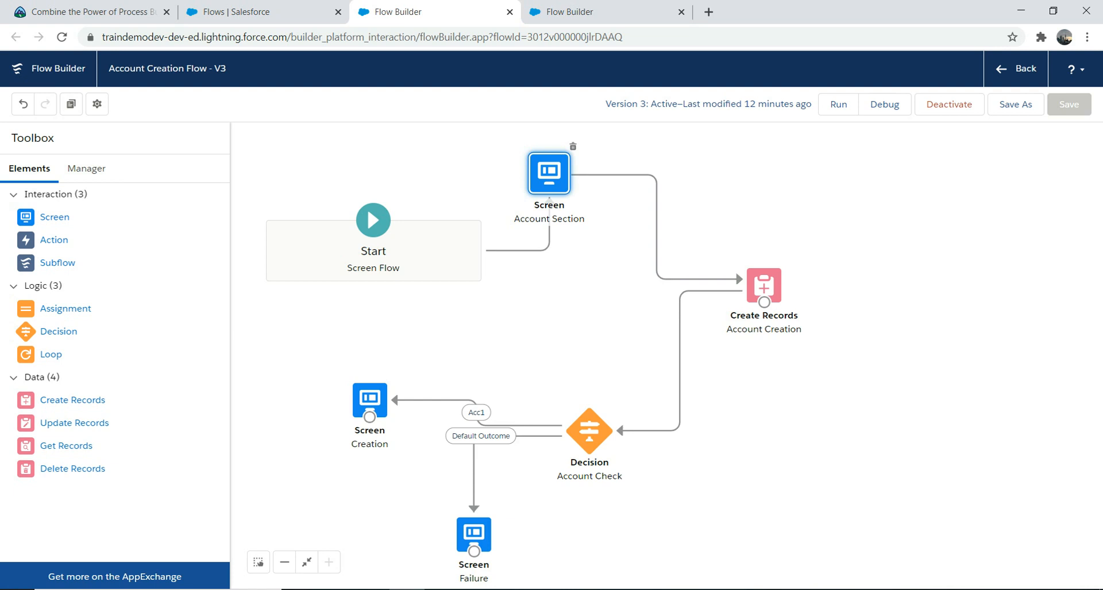
Step: Examine the field values and stored variable of the Account Creation element, and the outcome conditions of the Account Check decision
click(764, 285)
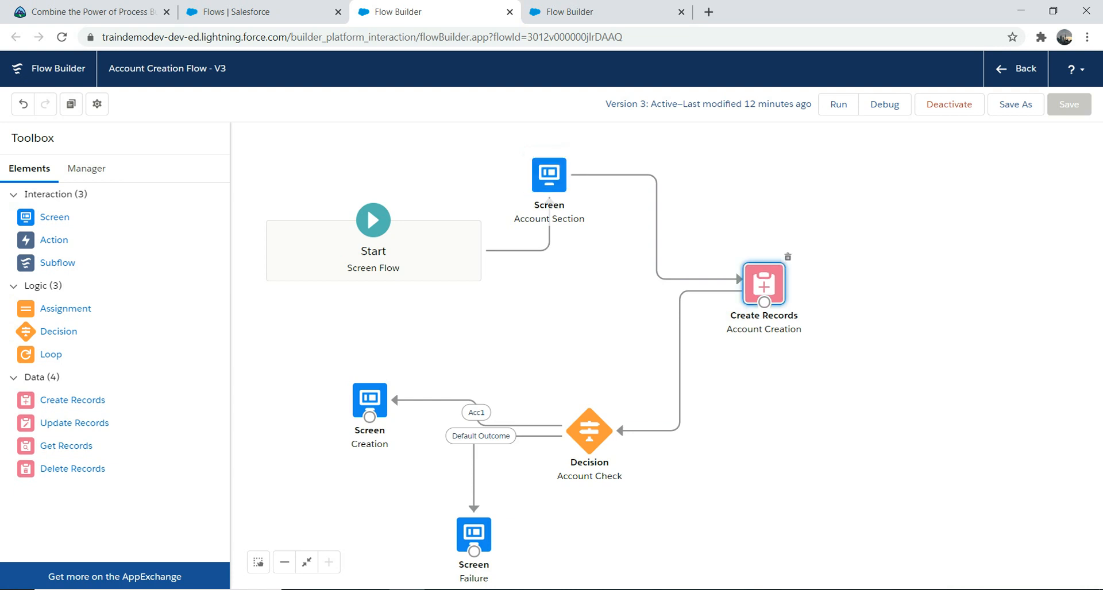
double_click(764, 284)
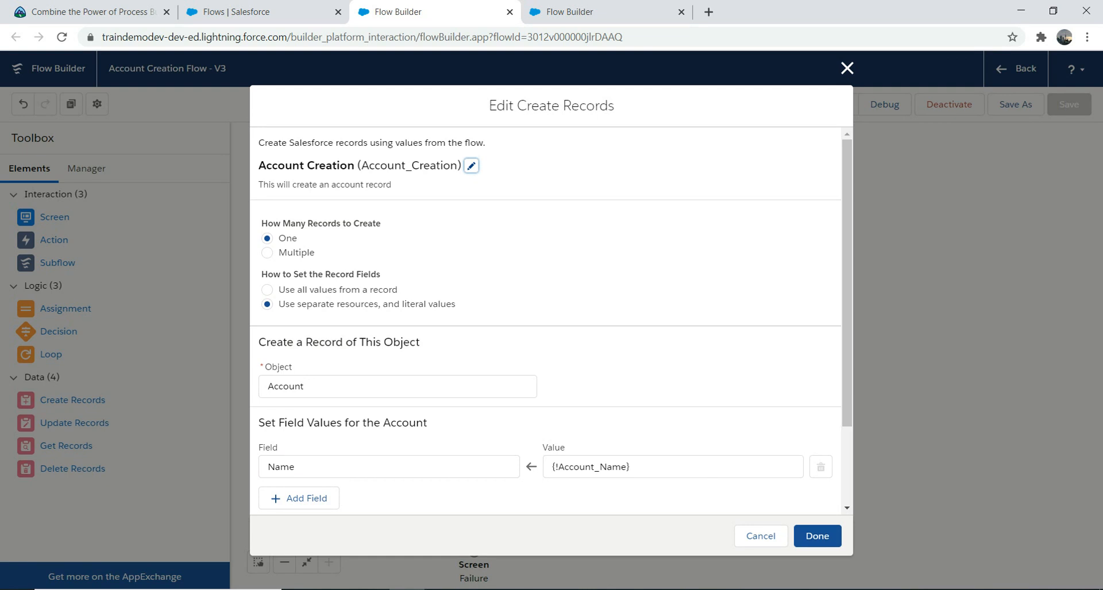
scroll(545, 322, down, 2)
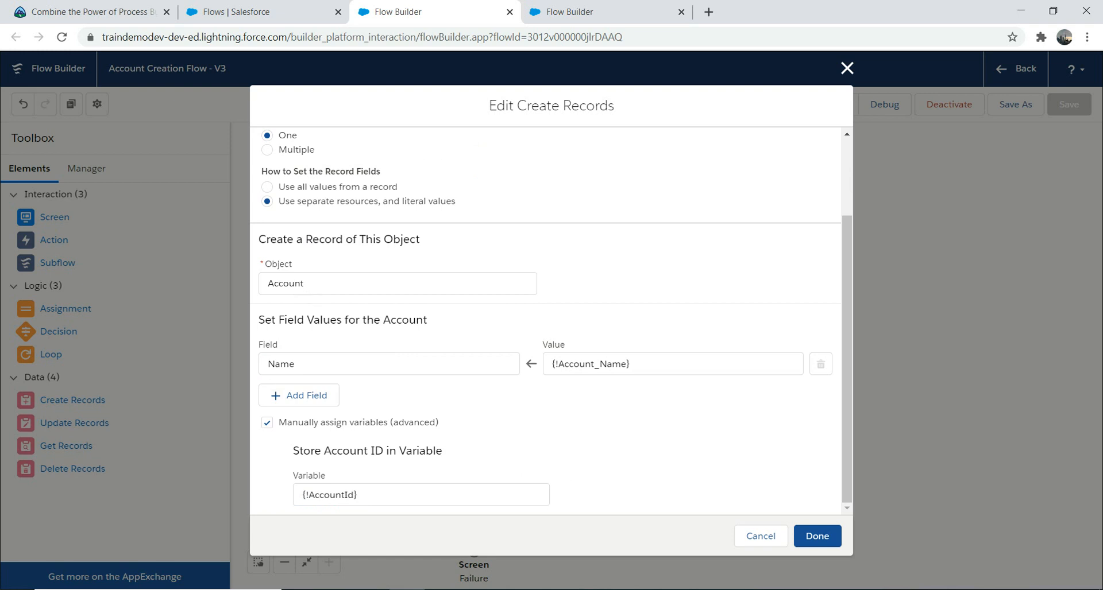
click(818, 536)
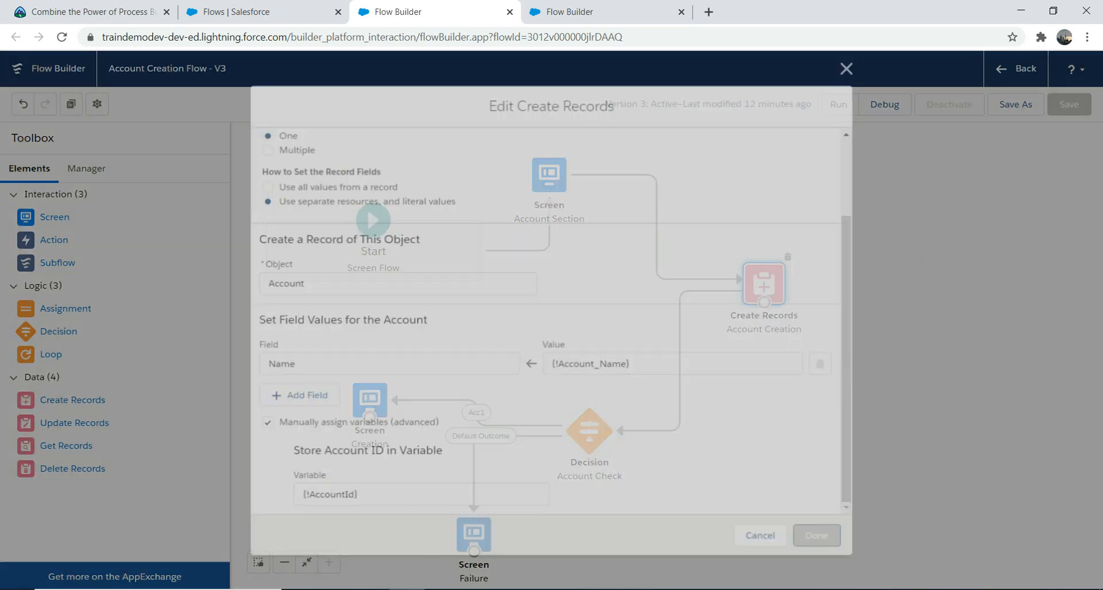
double_click(589, 429)
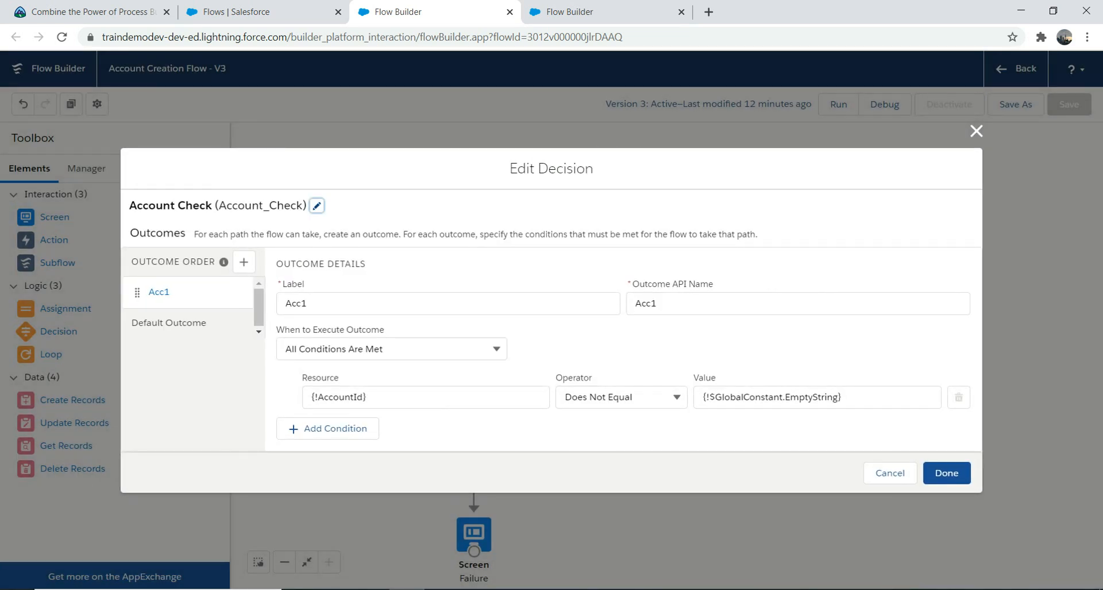
click(976, 131)
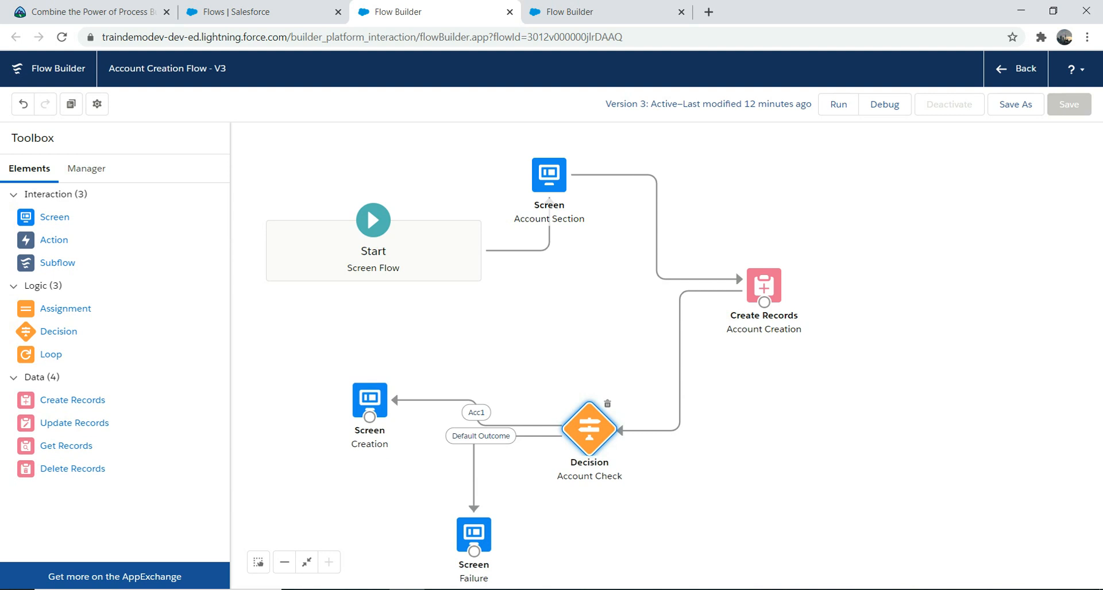
Step: Examine the Creation and Failure screens at the end of the flow, closing each one without changes
double_click(369, 400)
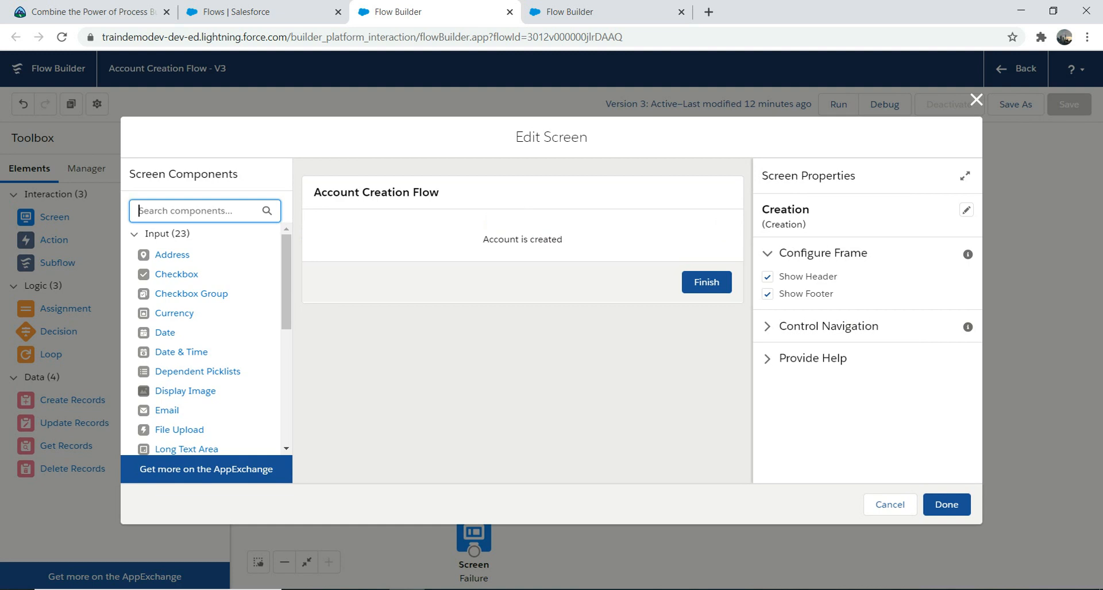
click(976, 99)
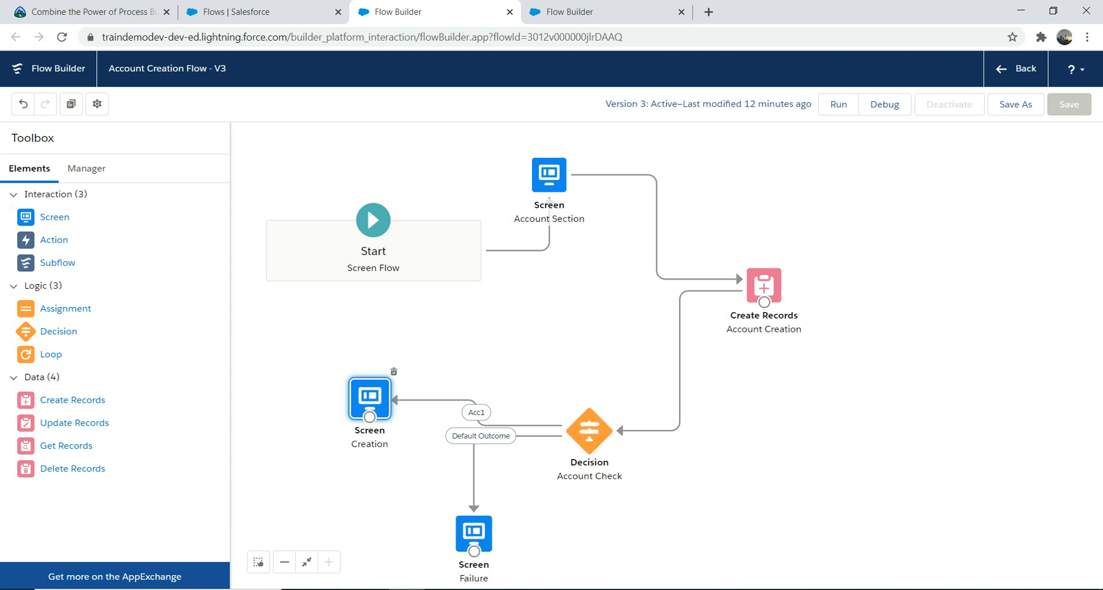
double_click(474, 534)
click(976, 99)
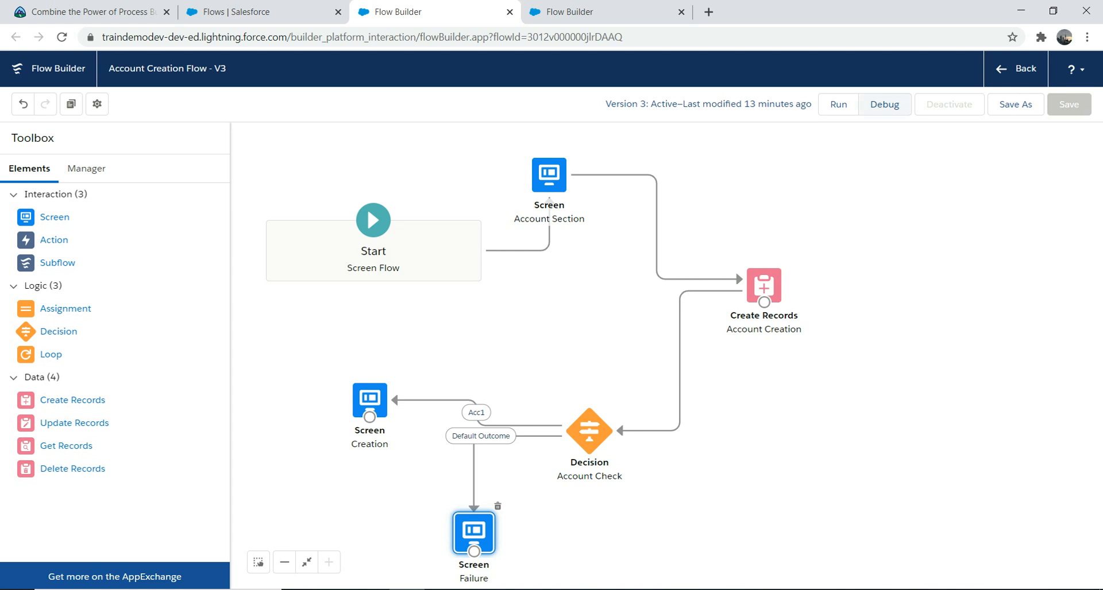
Step: Debug the flow through to the end with the account name Marvels, and review the debug details from the start
click(885, 104)
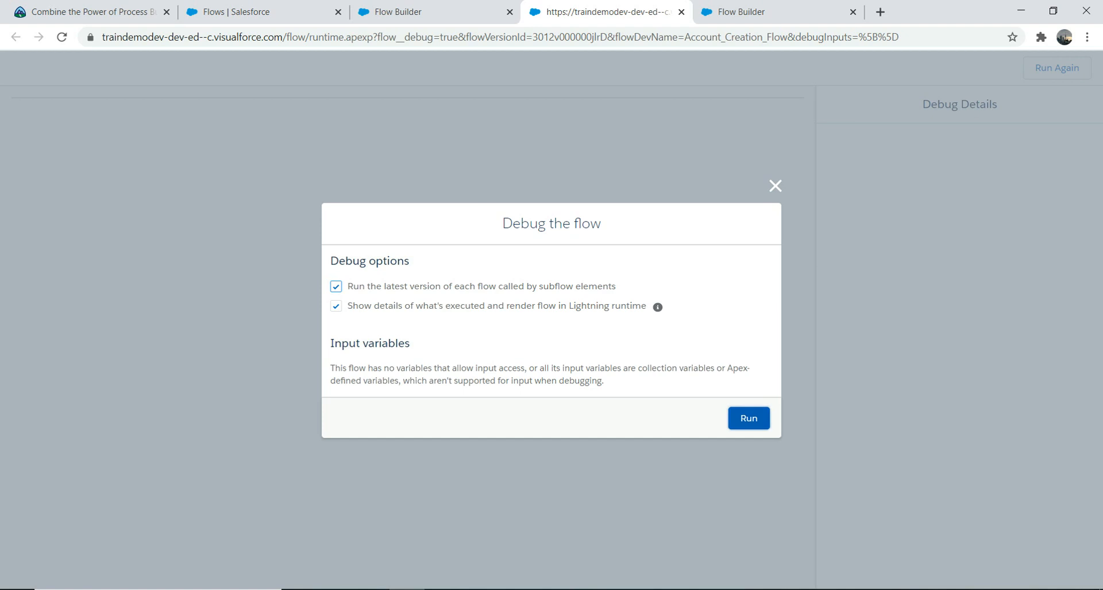
click(749, 419)
click(275, 194)
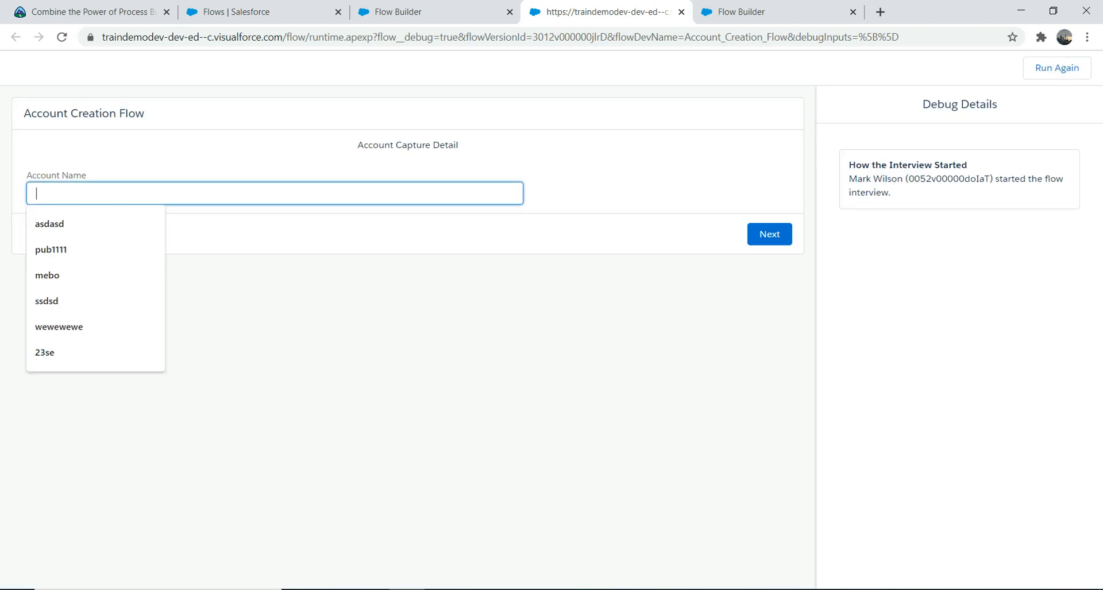
text(Marvels)
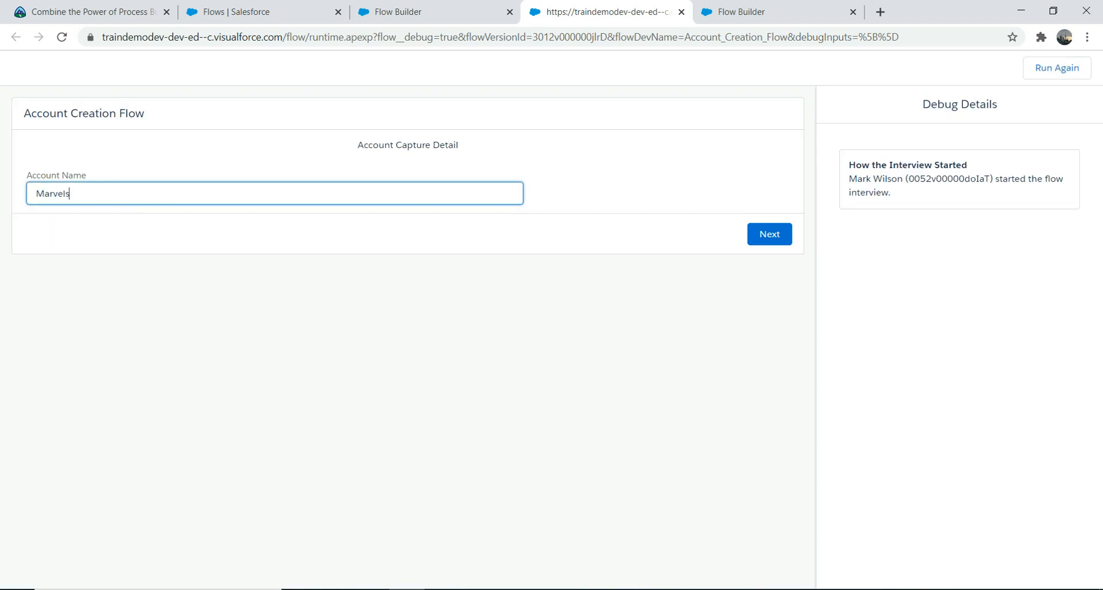
click(769, 235)
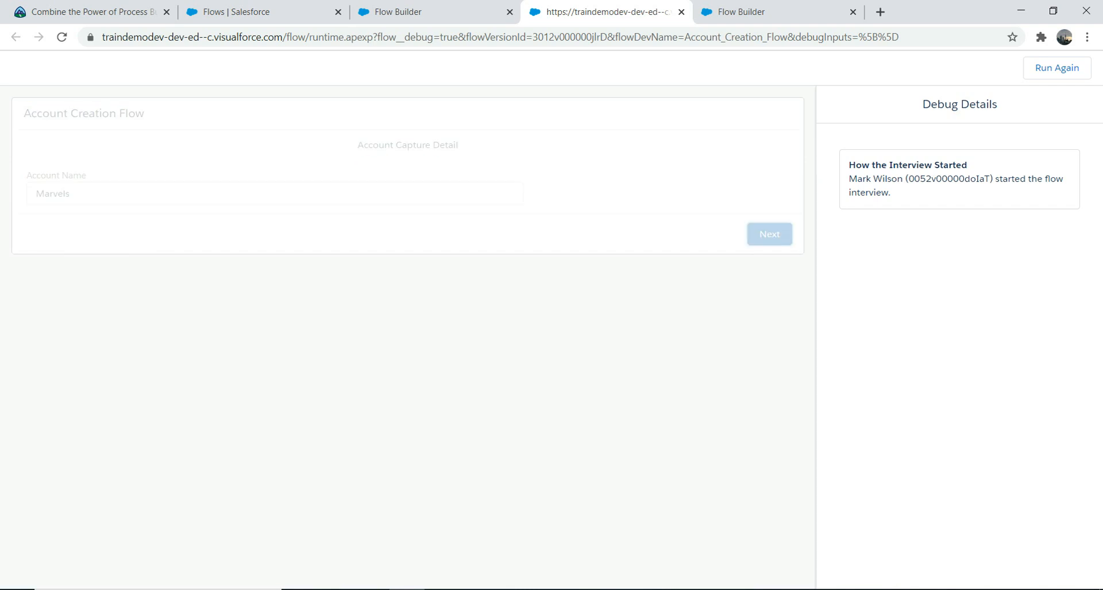
click(767, 190)
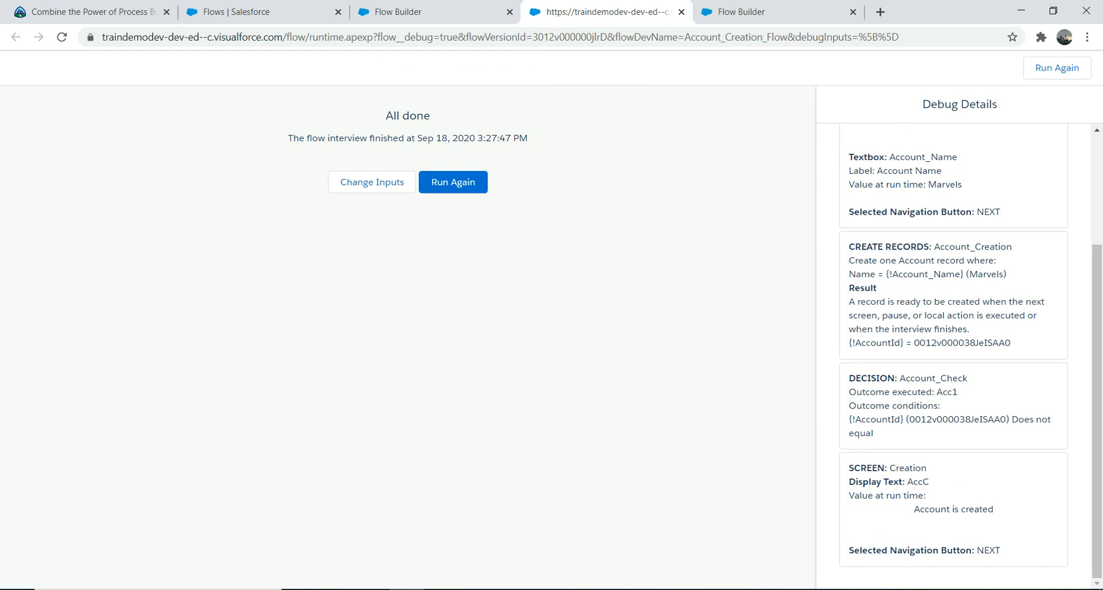
scroll(953, 356, up, 3)
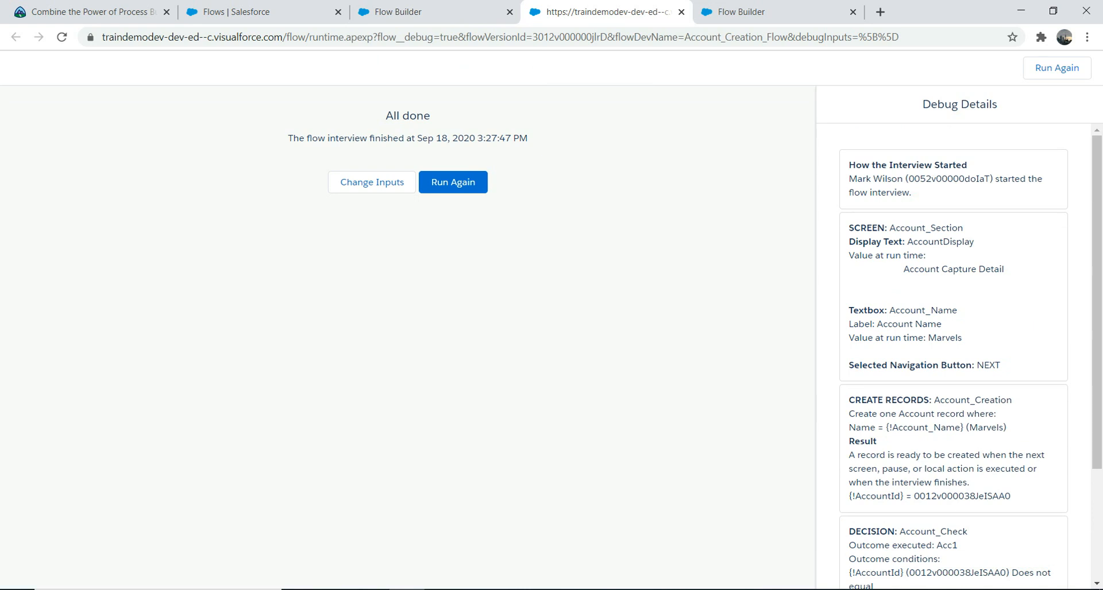
Step: Switch to the Trailhead unit on combining Process Builder and Flow Builder, and skim from the flow diagram to the challenge questions
click(425, 11)
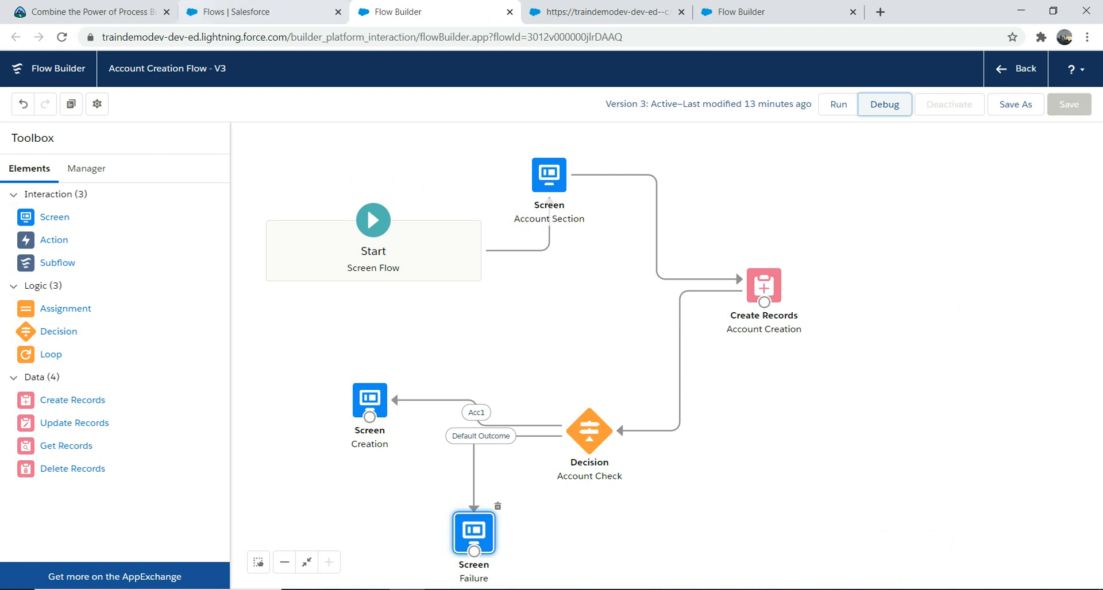
key(ctrl+1)
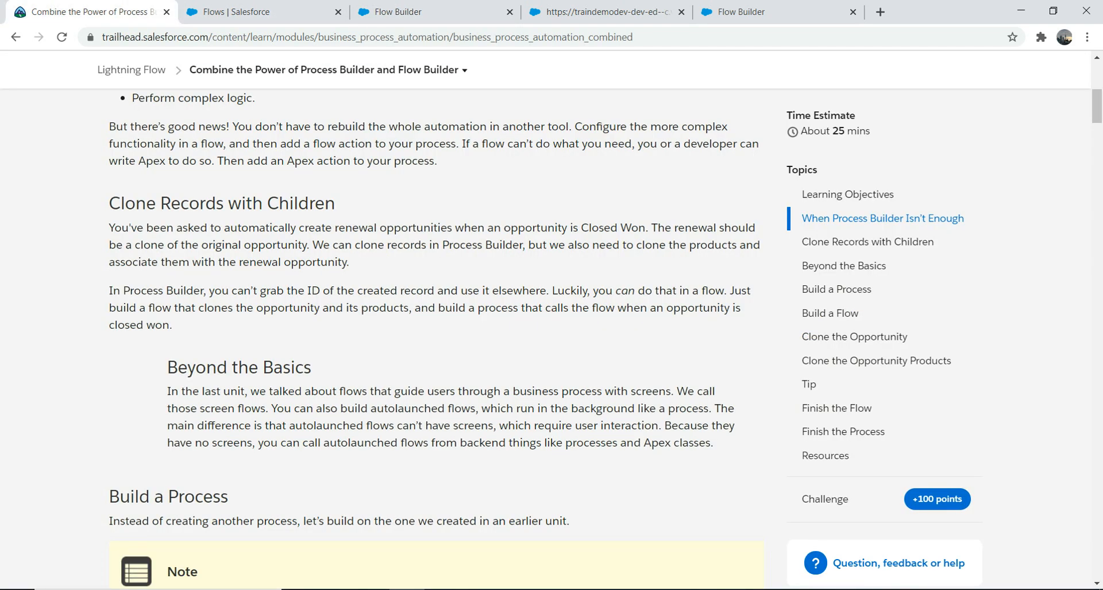
mouse_move(1096, 106)
mouse_down()
mouse_move(1097, 89)
mouse_move(1097, 445)
mouse_move(1097, 426)
mouse_up()
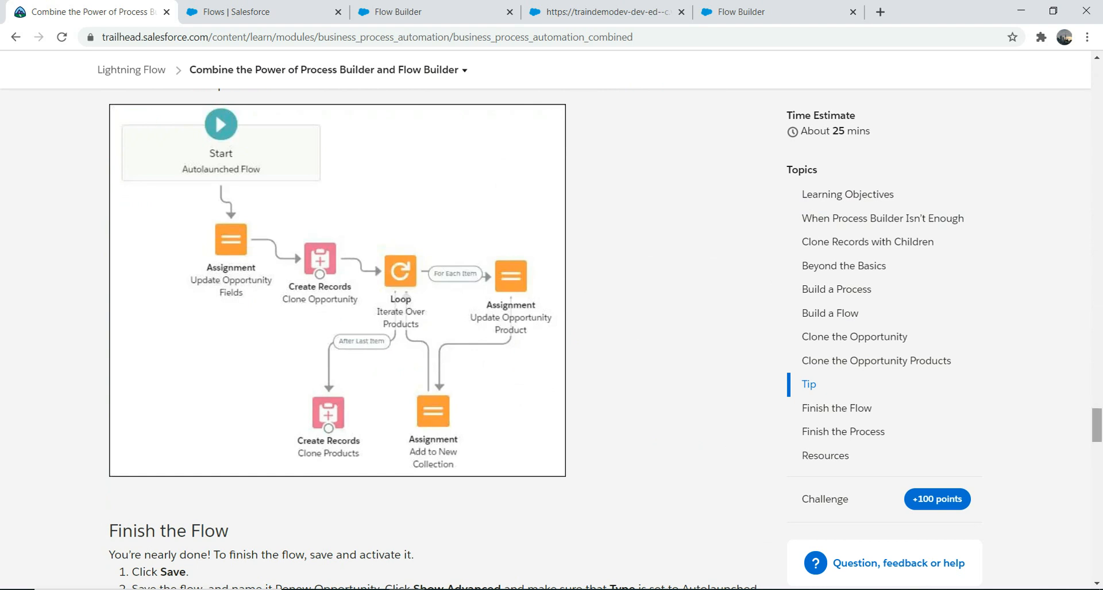
drag(1096, 425, 1096, 455)
scroll(448, 339, down, 5)
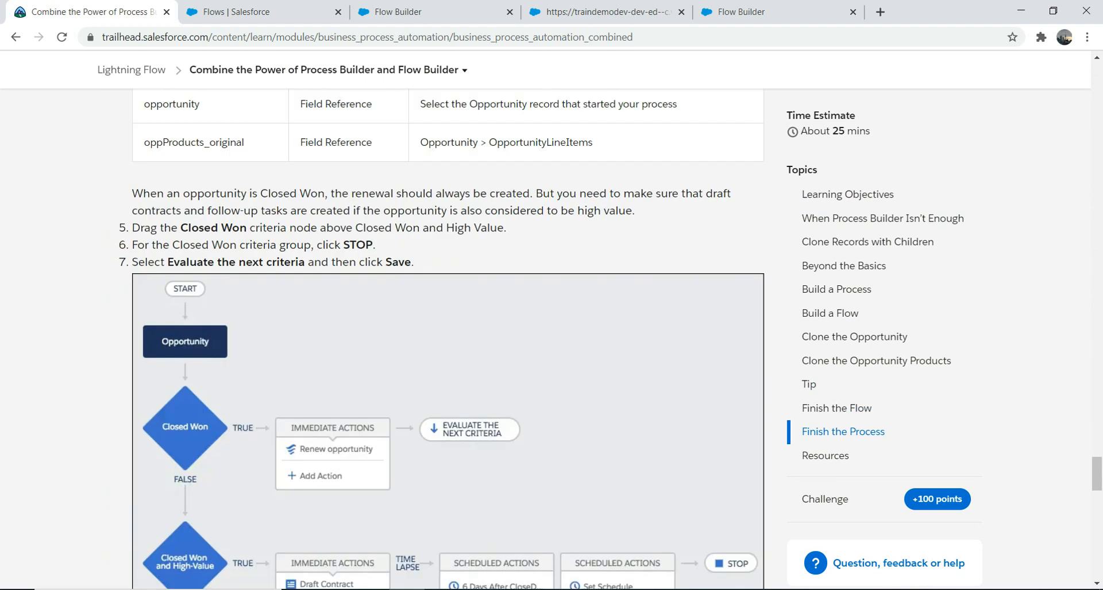
scroll(449, 339, down, 12)
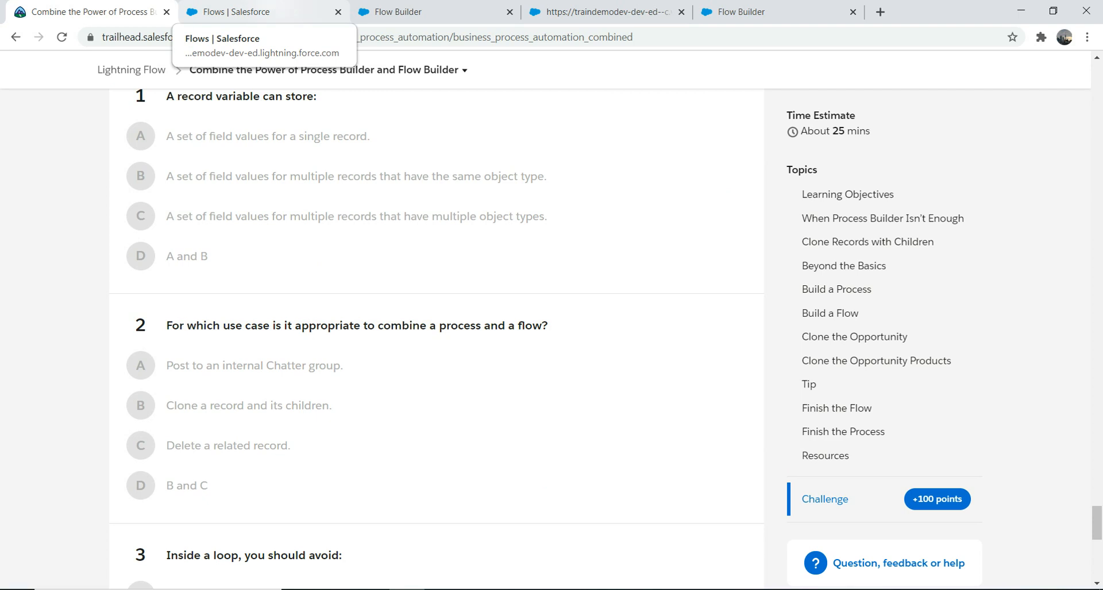
Step: Return to Salesforce Setup, search the available apps for "sales" and open the Sales app
click(241, 11)
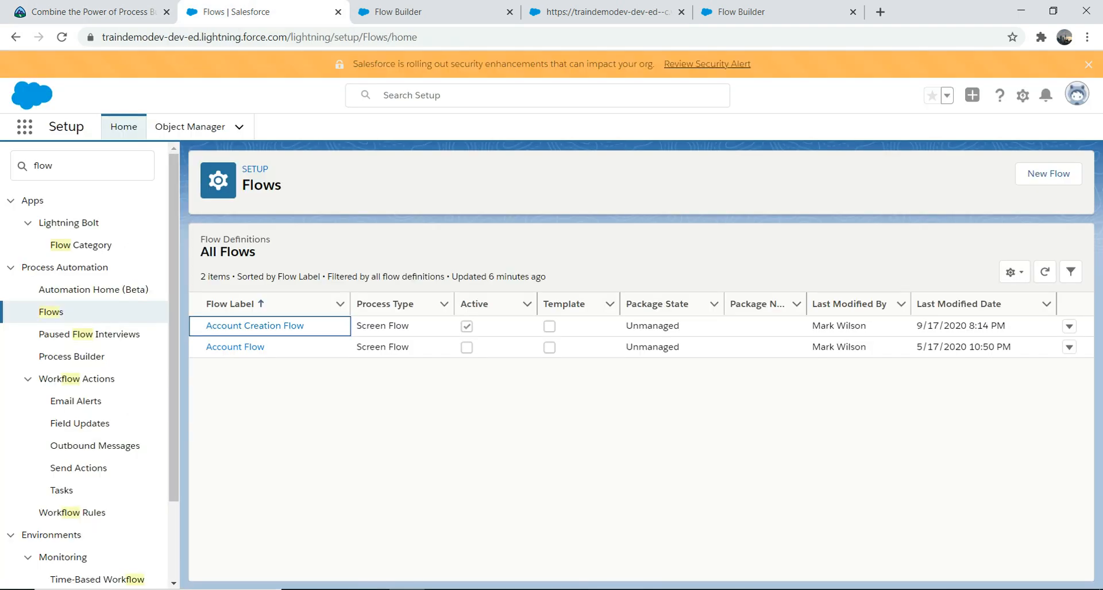
click(24, 127)
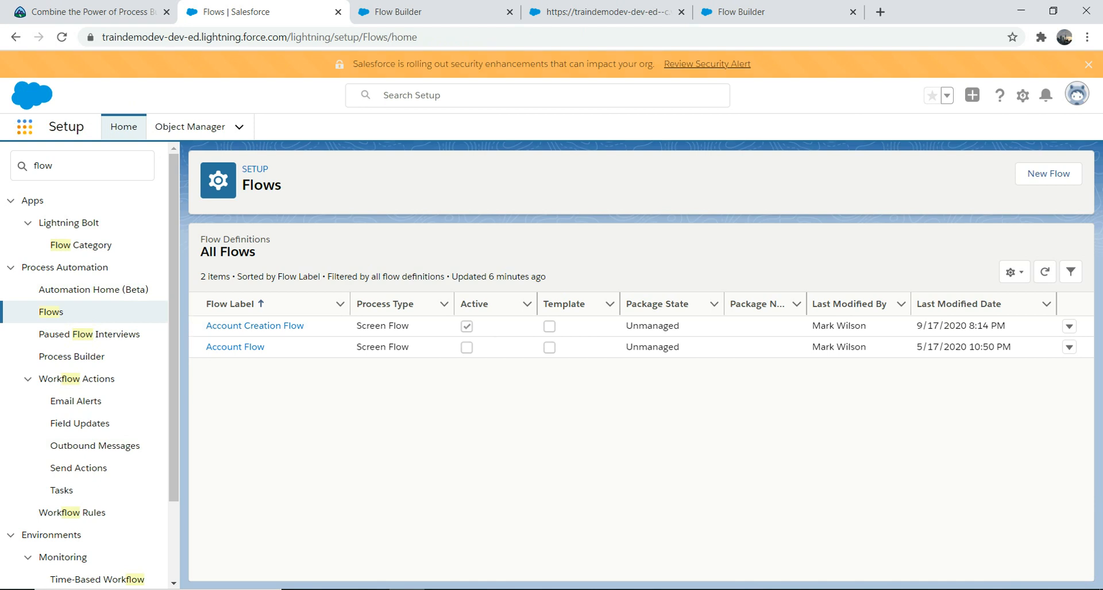
text(sales)
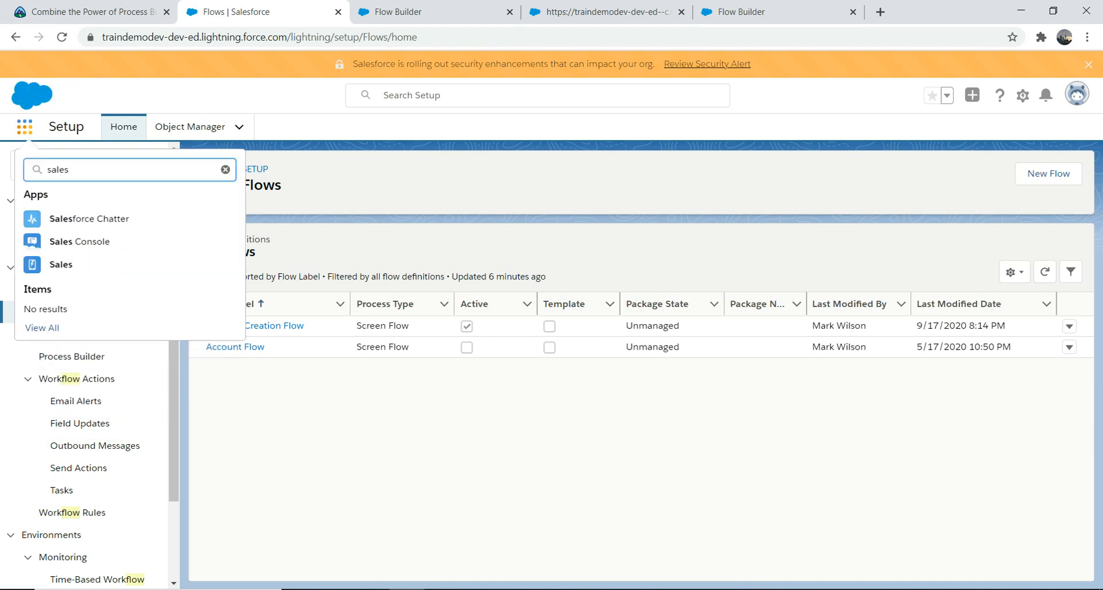
click(57, 265)
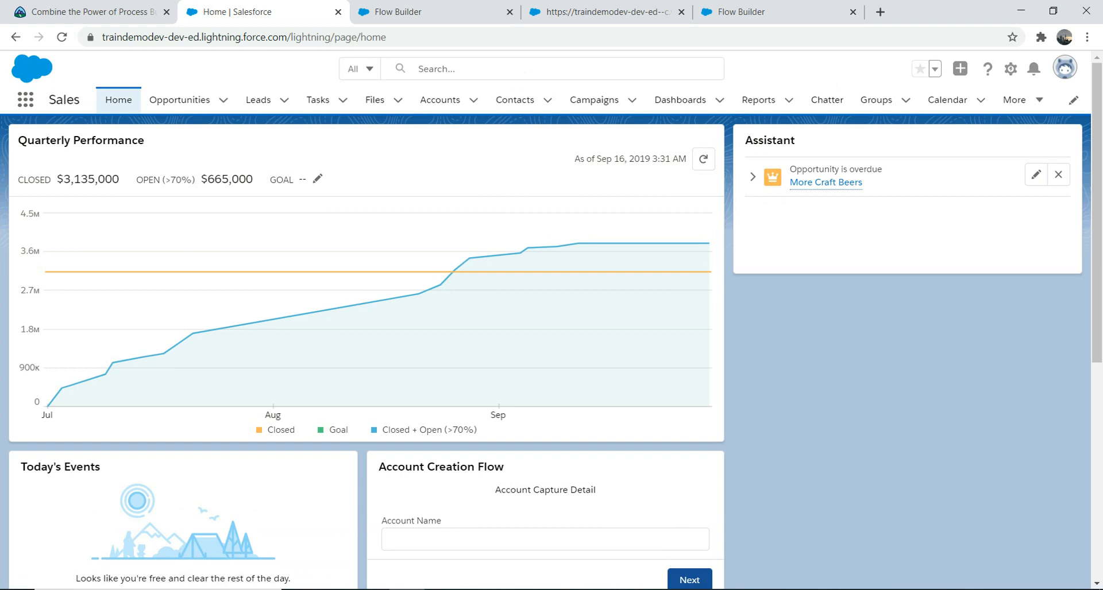
Step: Open the Sales home page for editing in Lightning App Builder and examine the existing Account Creation Flow component's properties
drag(385, 467, 503, 467)
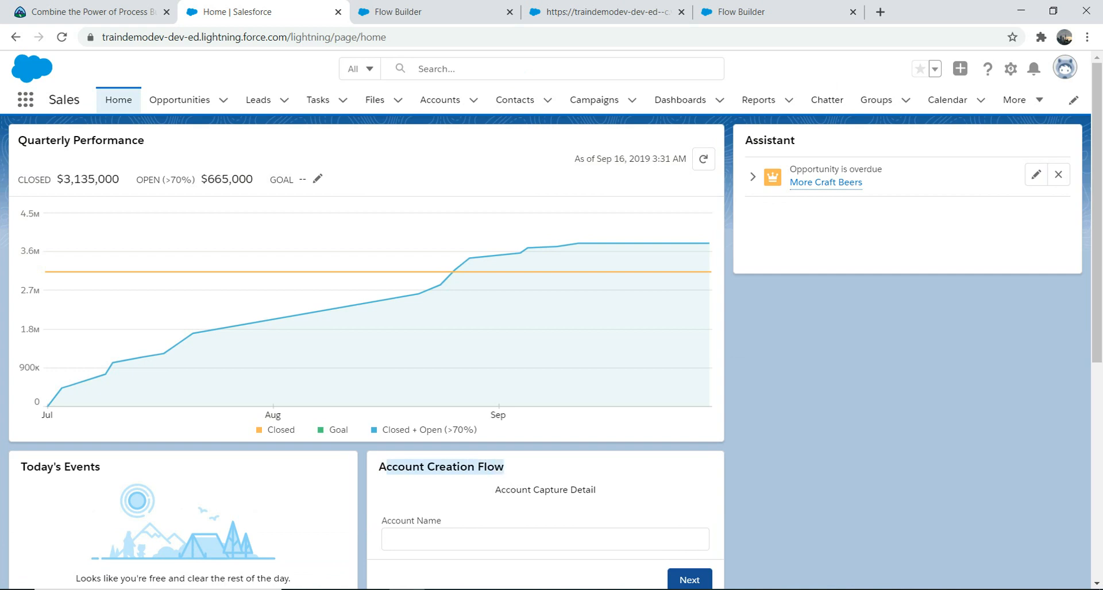
click(1010, 68)
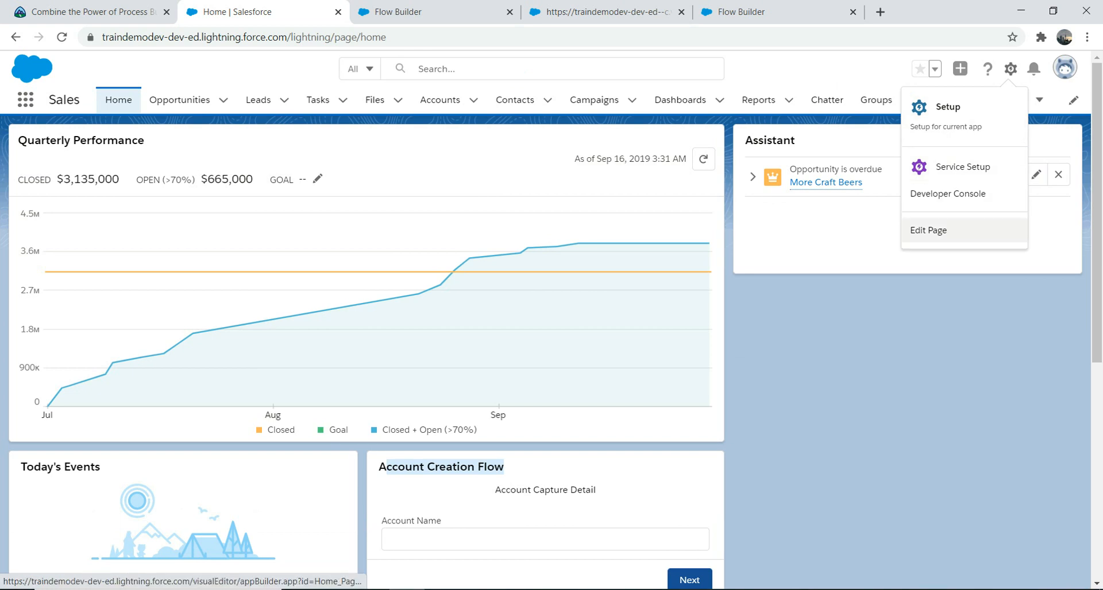
click(929, 230)
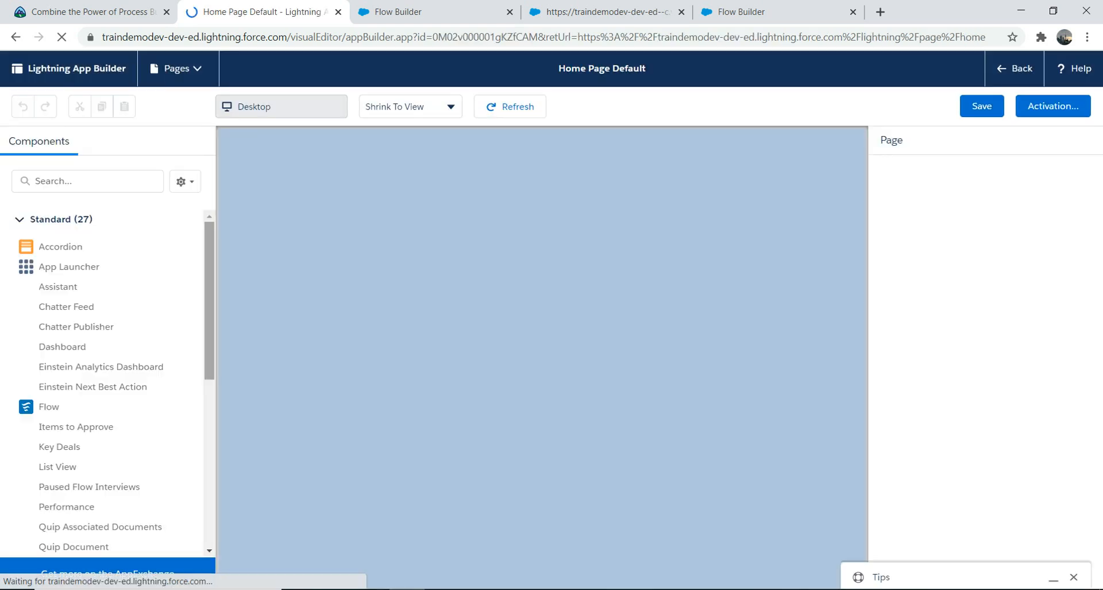
scroll(110, 338, down, 1)
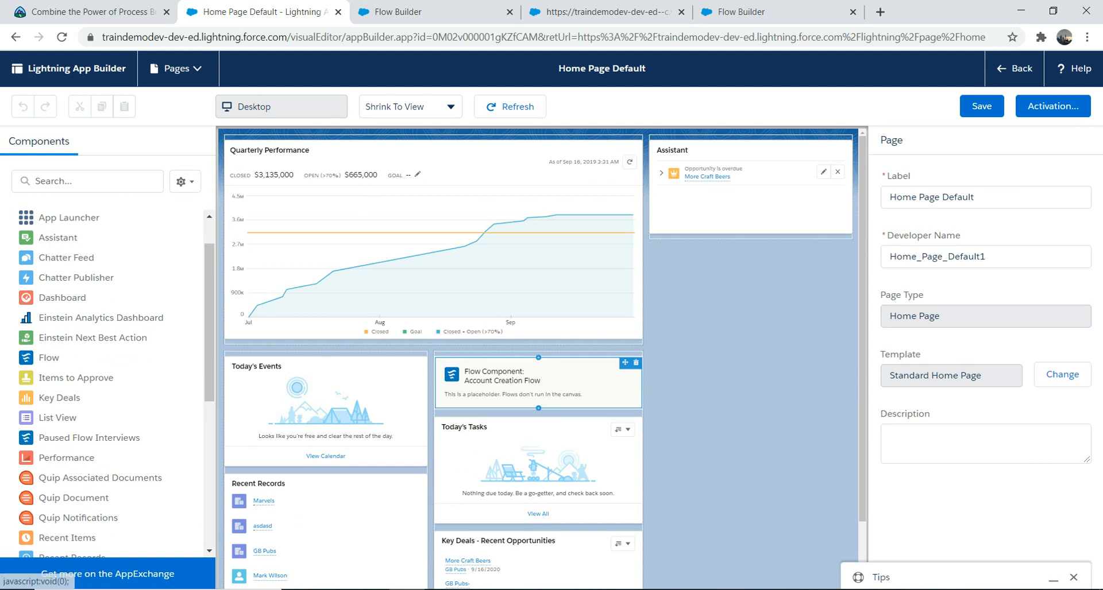
click(538, 384)
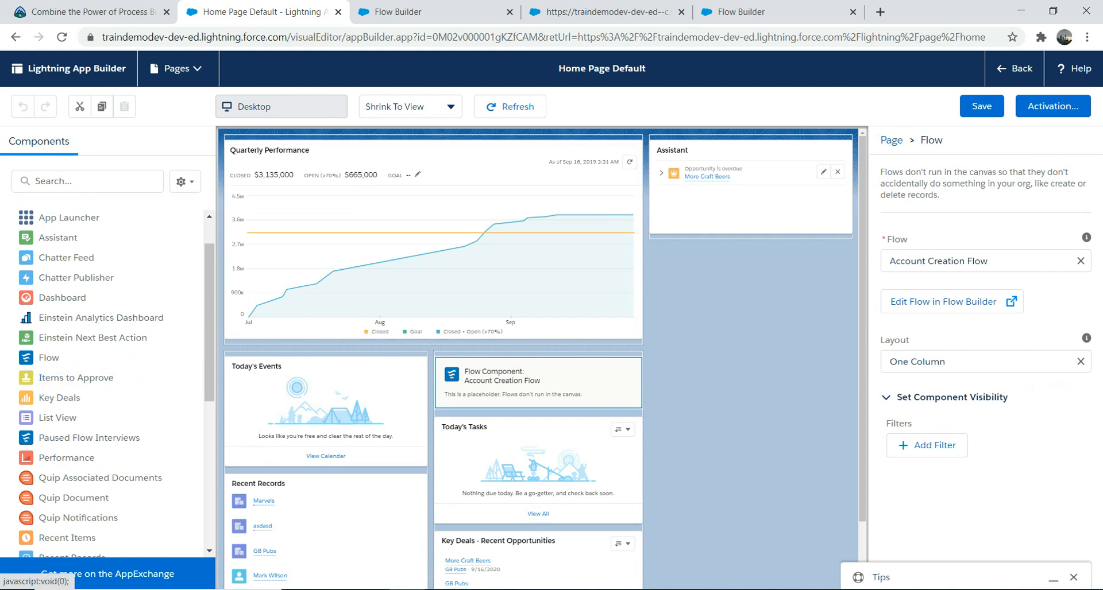
Step: Add a Flow component below the Assistant on the home page, keeping Account Creation Flow as its flow
drag(49, 357, 719, 201)
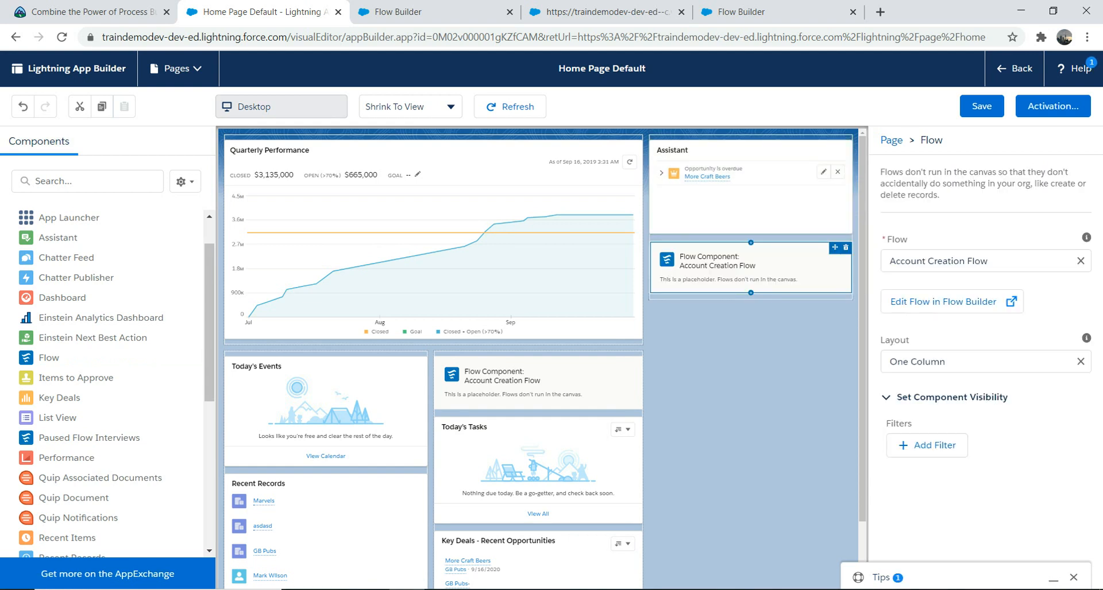
click(985, 261)
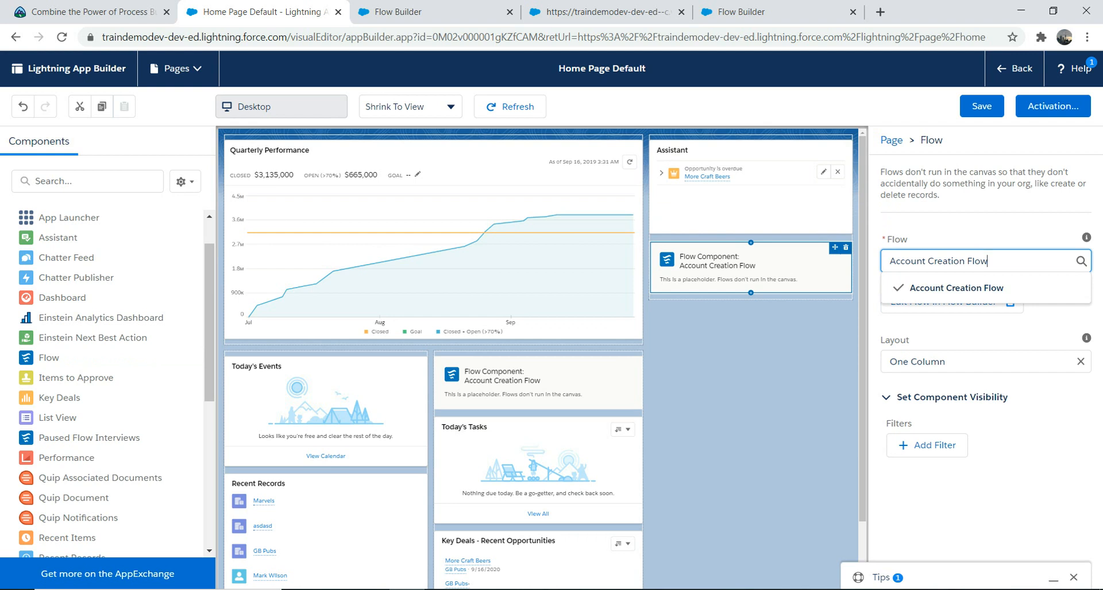
click(750, 402)
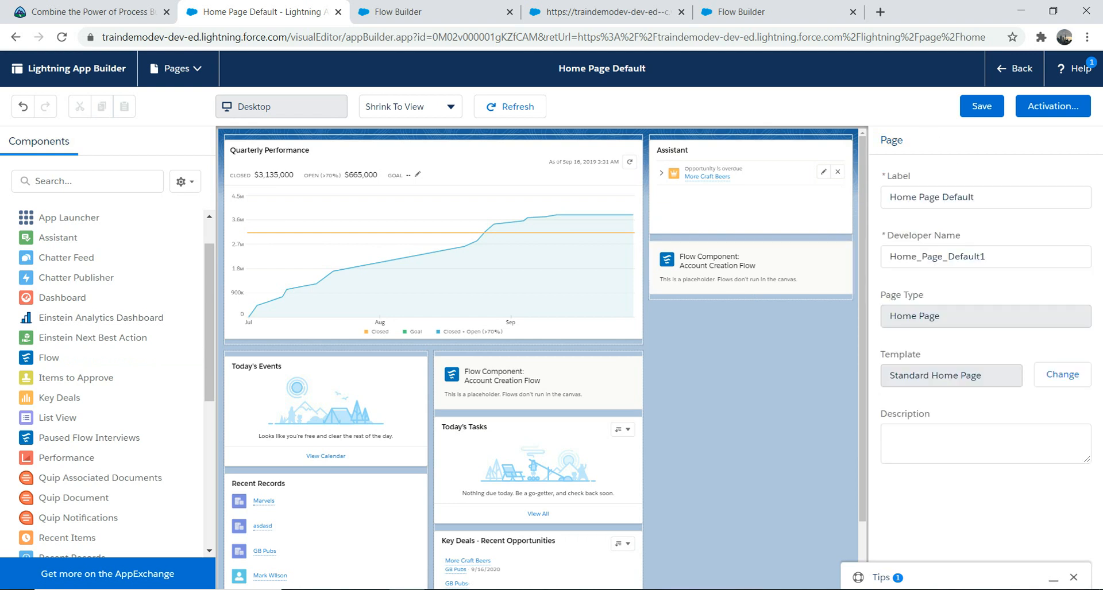